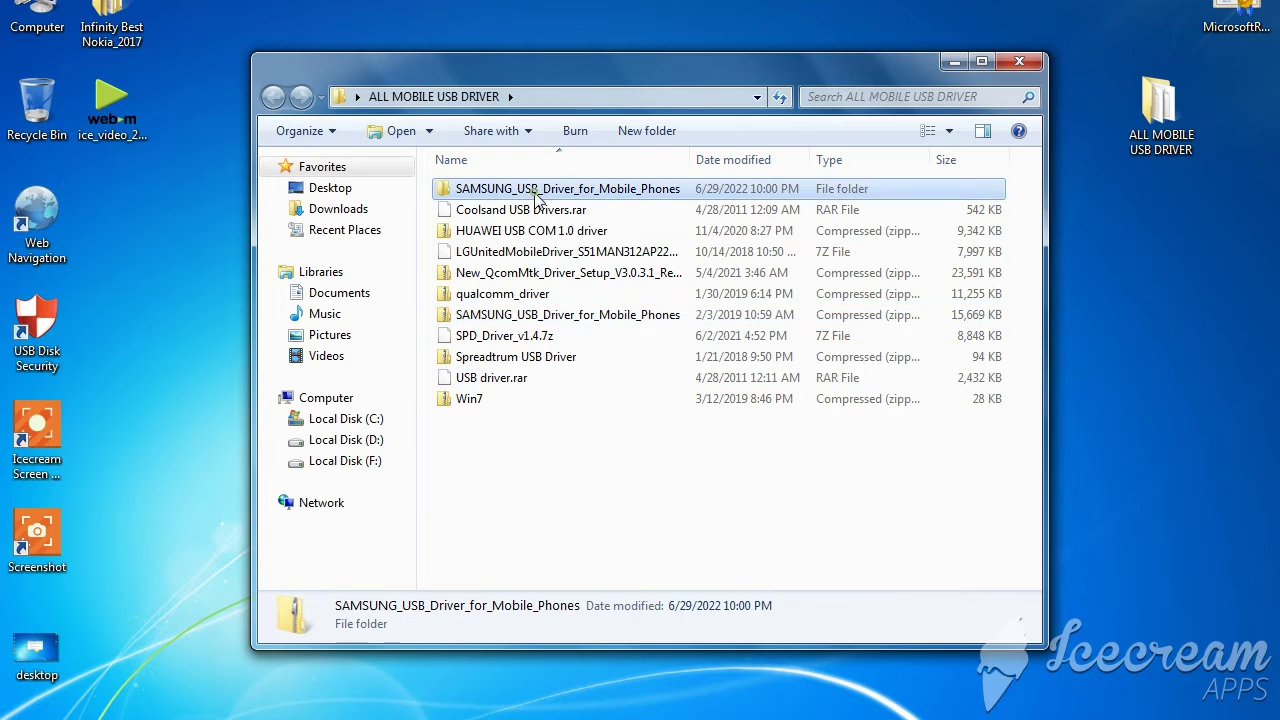
- Run the installer in the SAMSUNG_USB_Driver_for_Mobile_Phones folder and start installing the driver to C:\Program Files\SAMSUNG\USB Drivers
double_click(588, 194)
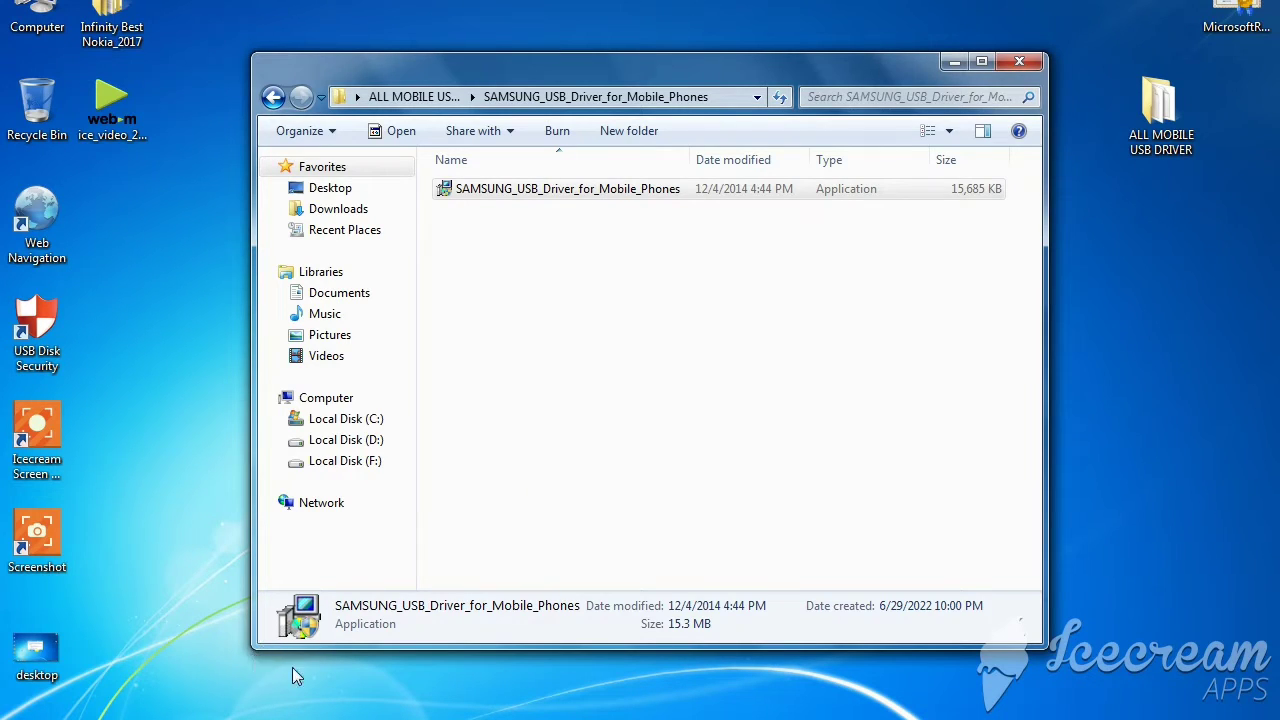
left_click(708, 515)
left_click(708, 515)
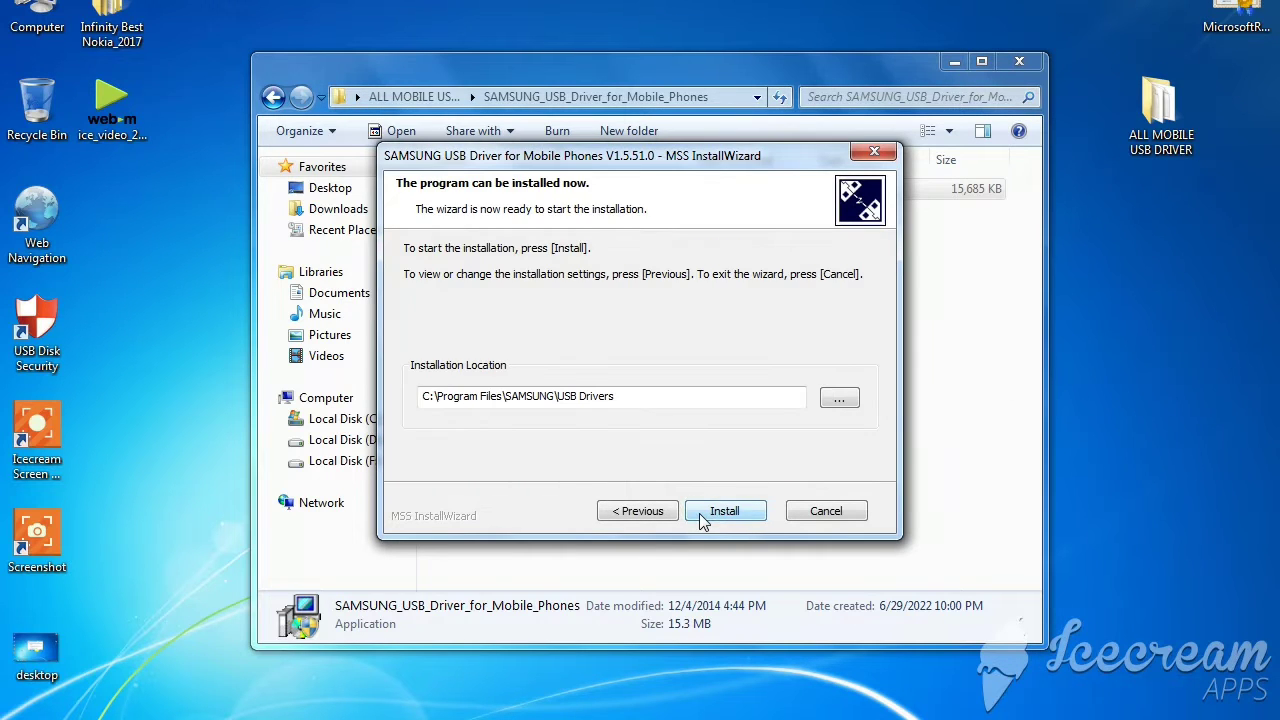
left_click(705, 518)
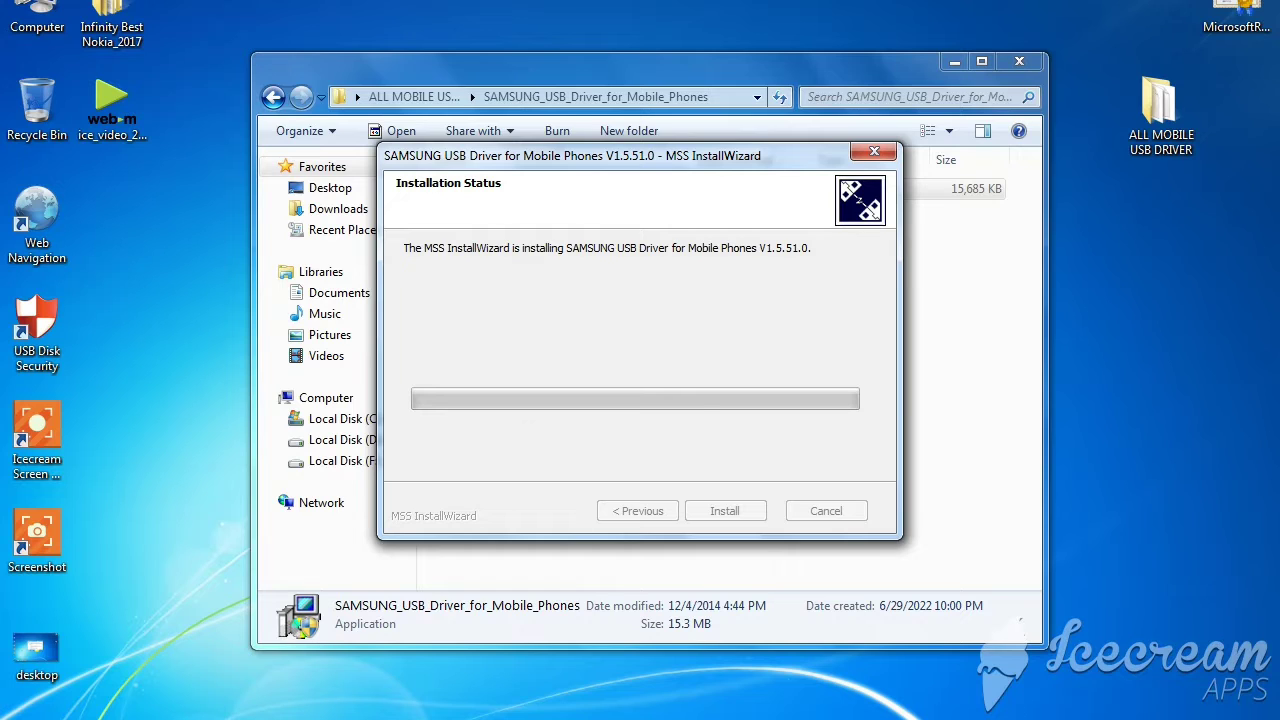
left_click(1090, 714)
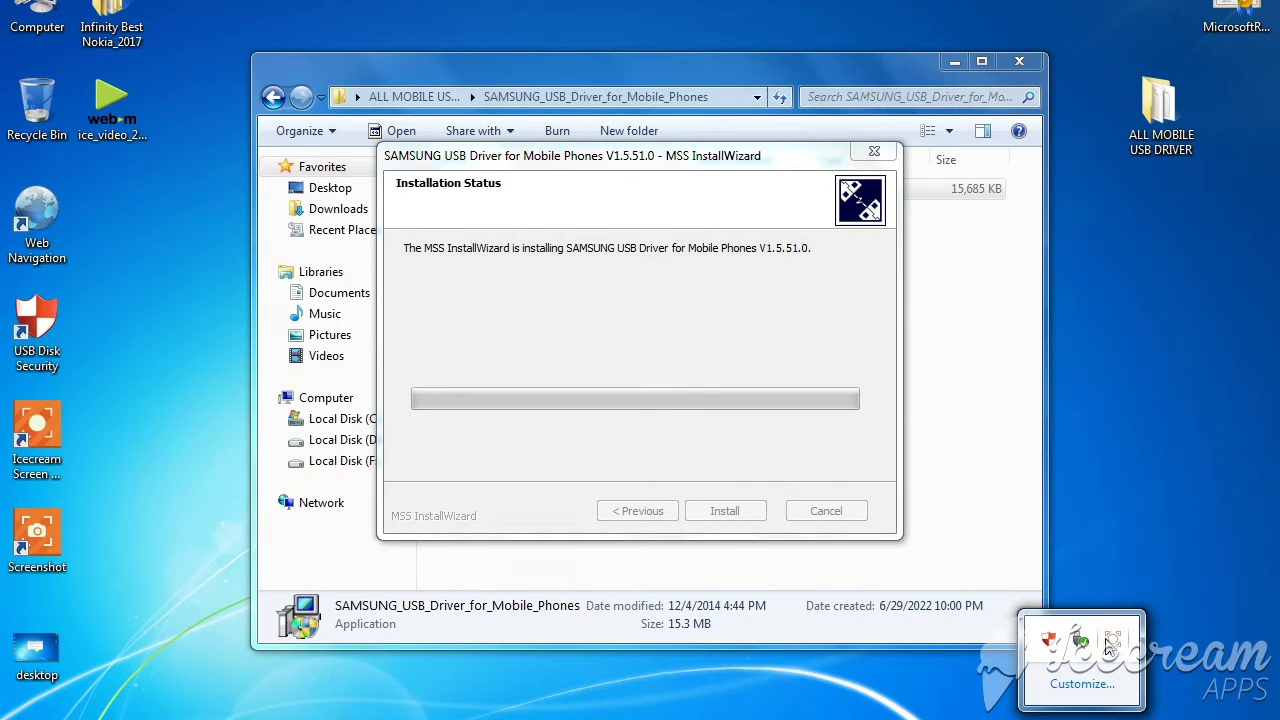
left_click(1110, 648)
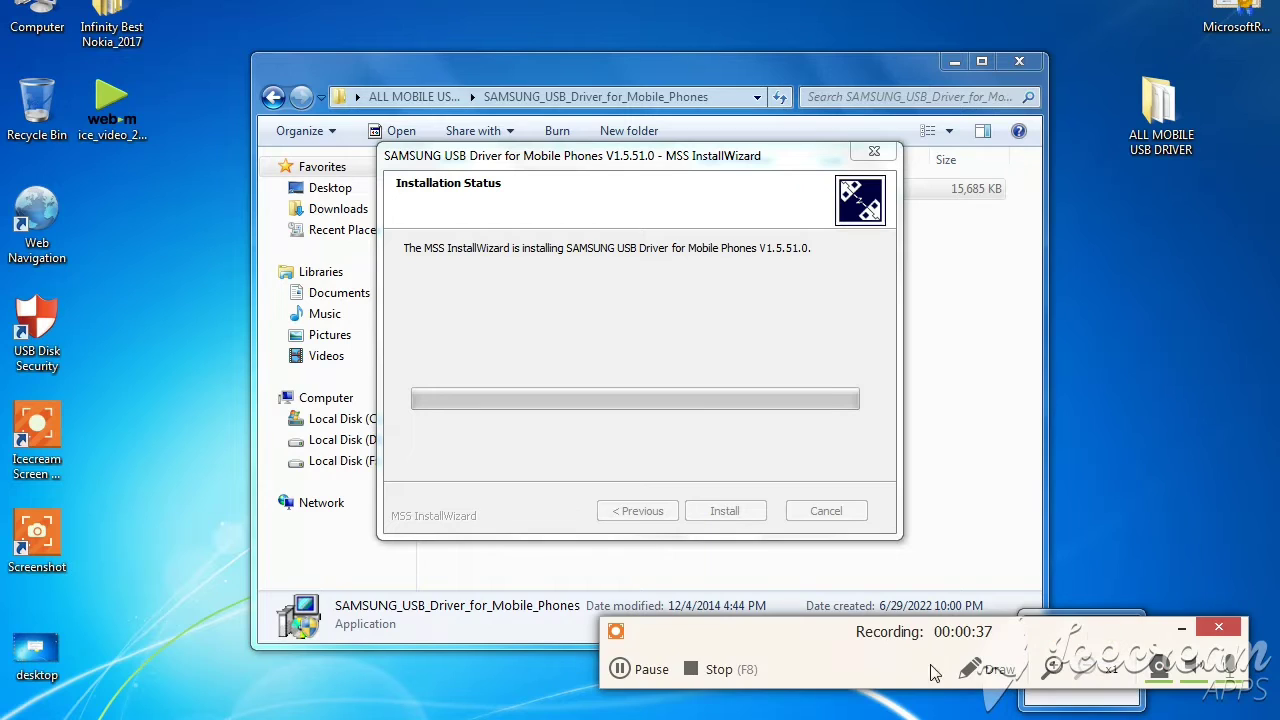
left_click(648, 670)
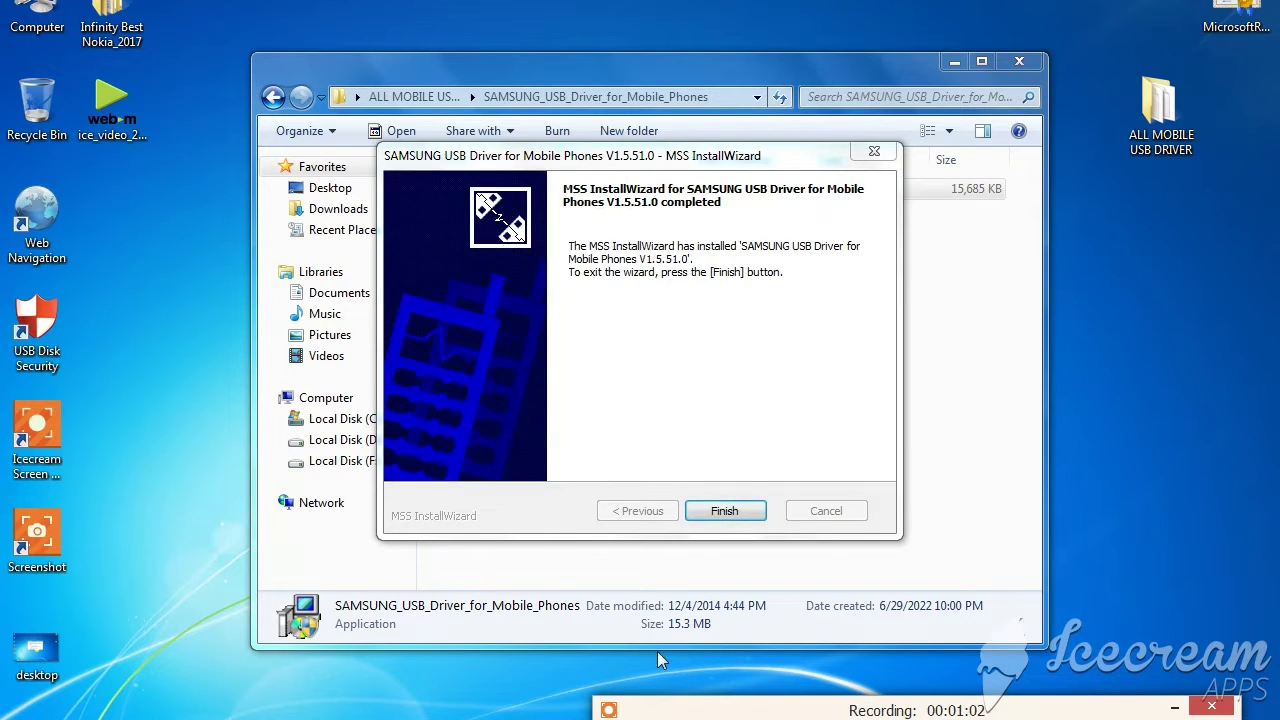
- Finish the Samsung driver installation wizard and return to the ALL MOBILE USB DRIVER folder
left_click(725, 510)
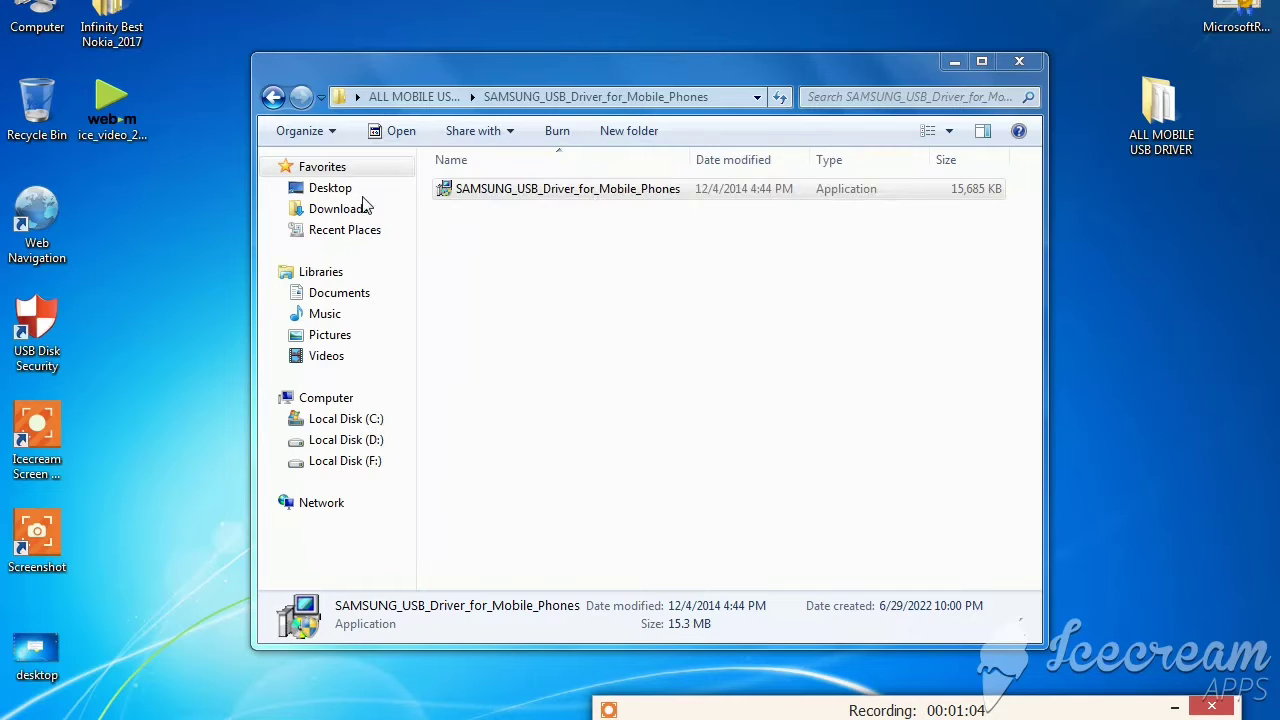
left_click(270, 99)
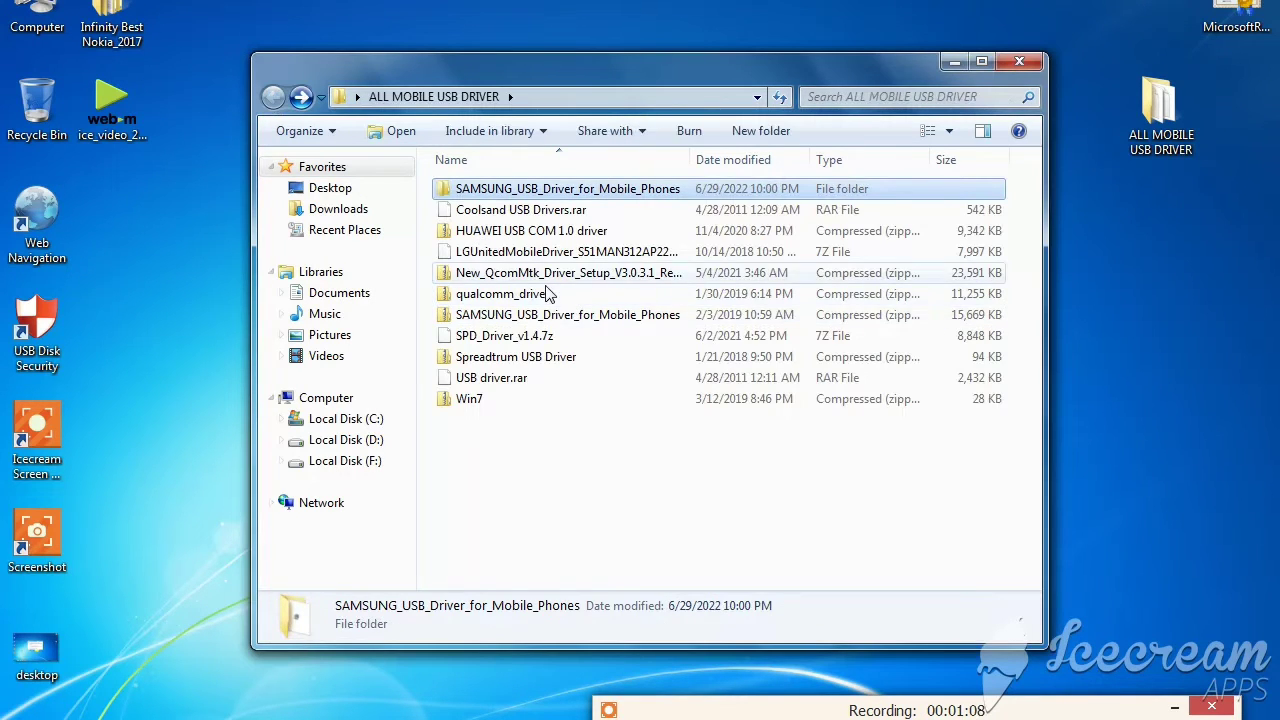
- Extract the qualcomm_driver archive with 7-Zip into a folder of the same name
left_click(540, 295)
right_click(540, 295)
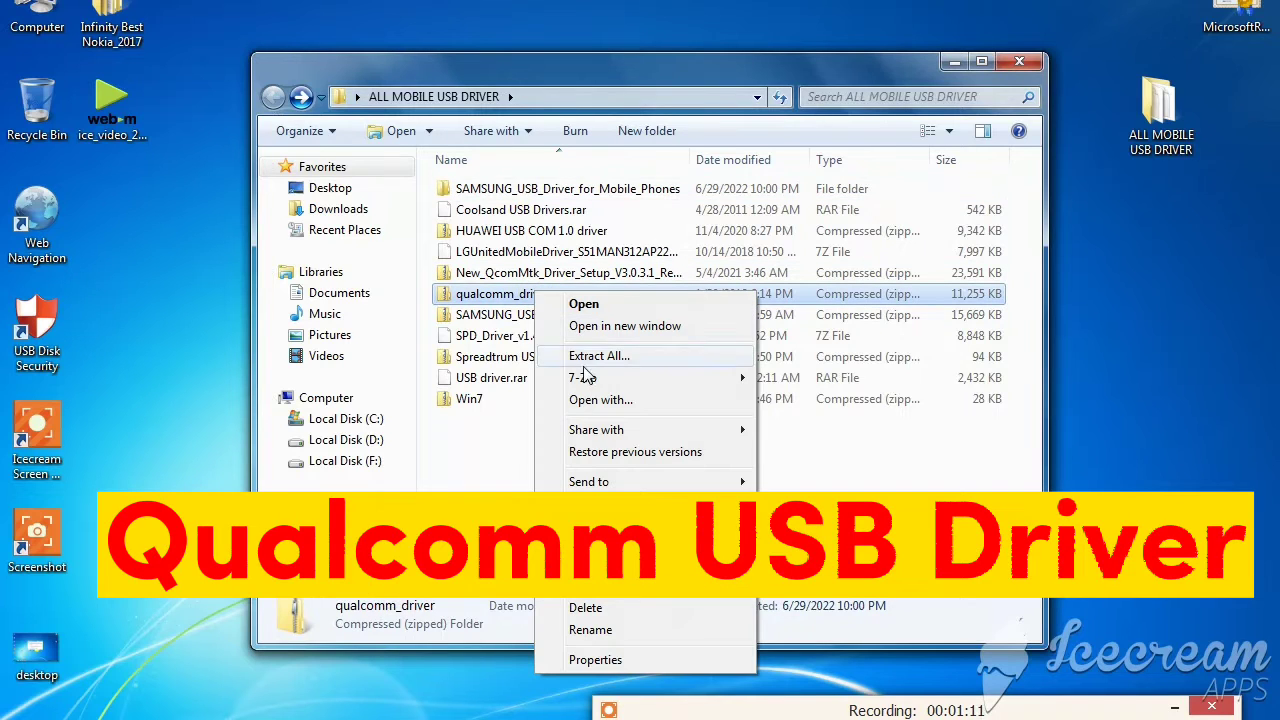
mouse_move(600, 378)
left_click(812, 466)
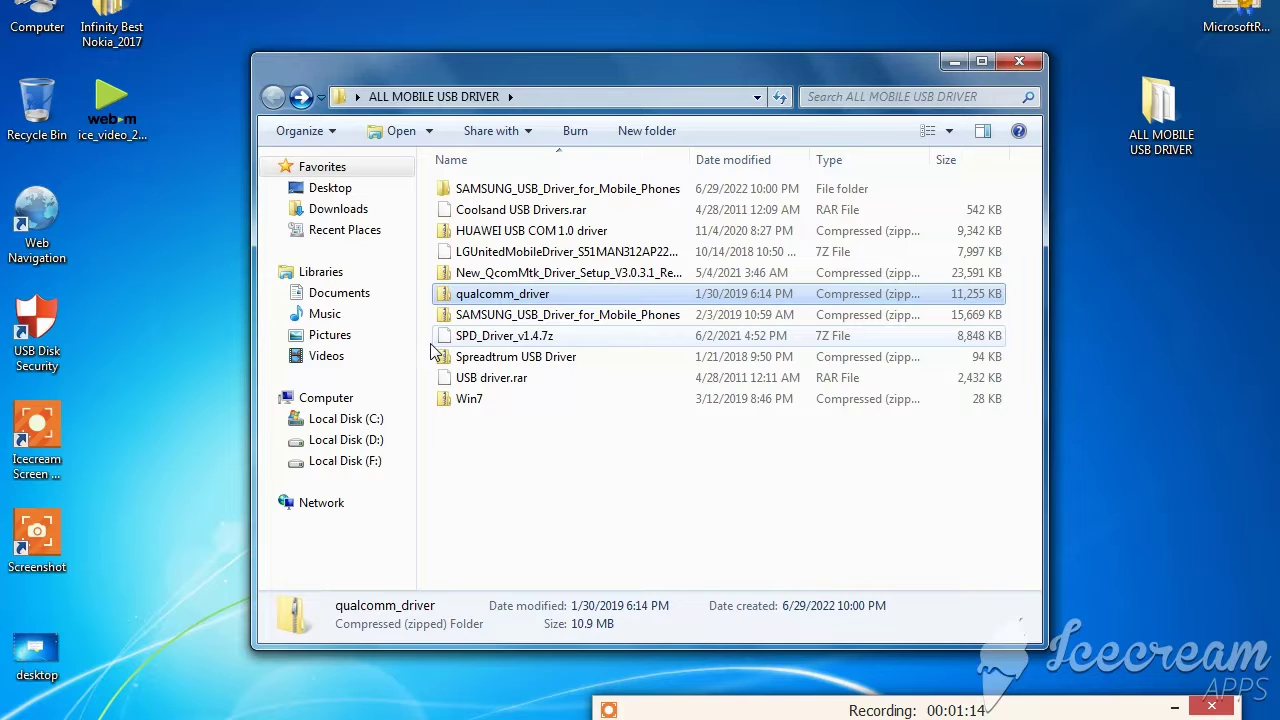
- Run Qualcomm_USB_Driver_V1.0 from the extracted qualcomm_driver folder, accept the license terms and start the installation
left_click(540, 193)
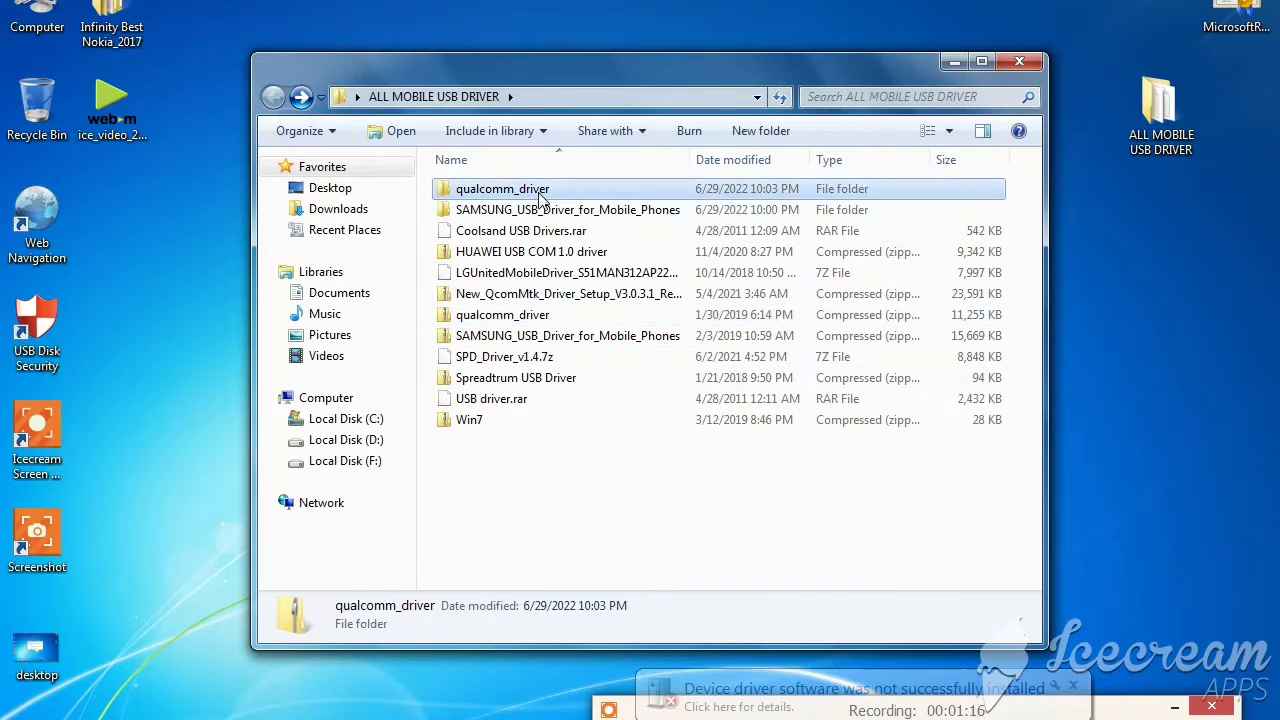
double_click(540, 192)
double_click(537, 212)
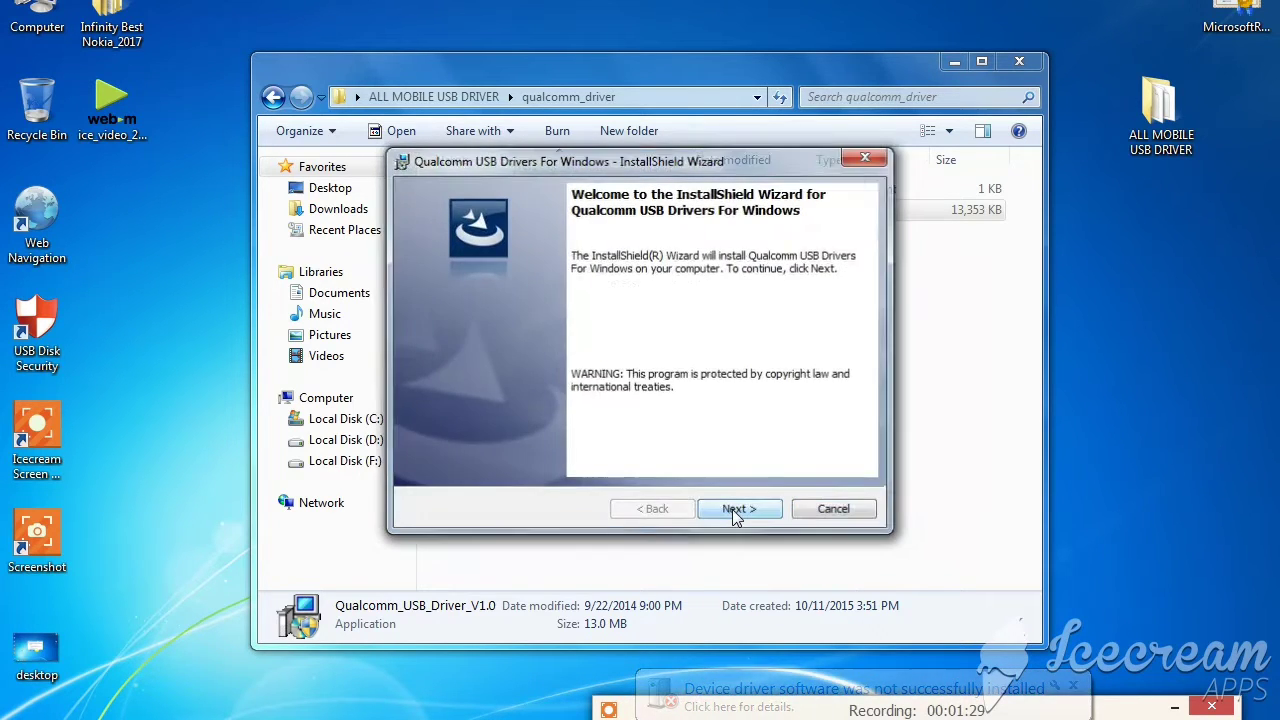
left_click(736, 510)
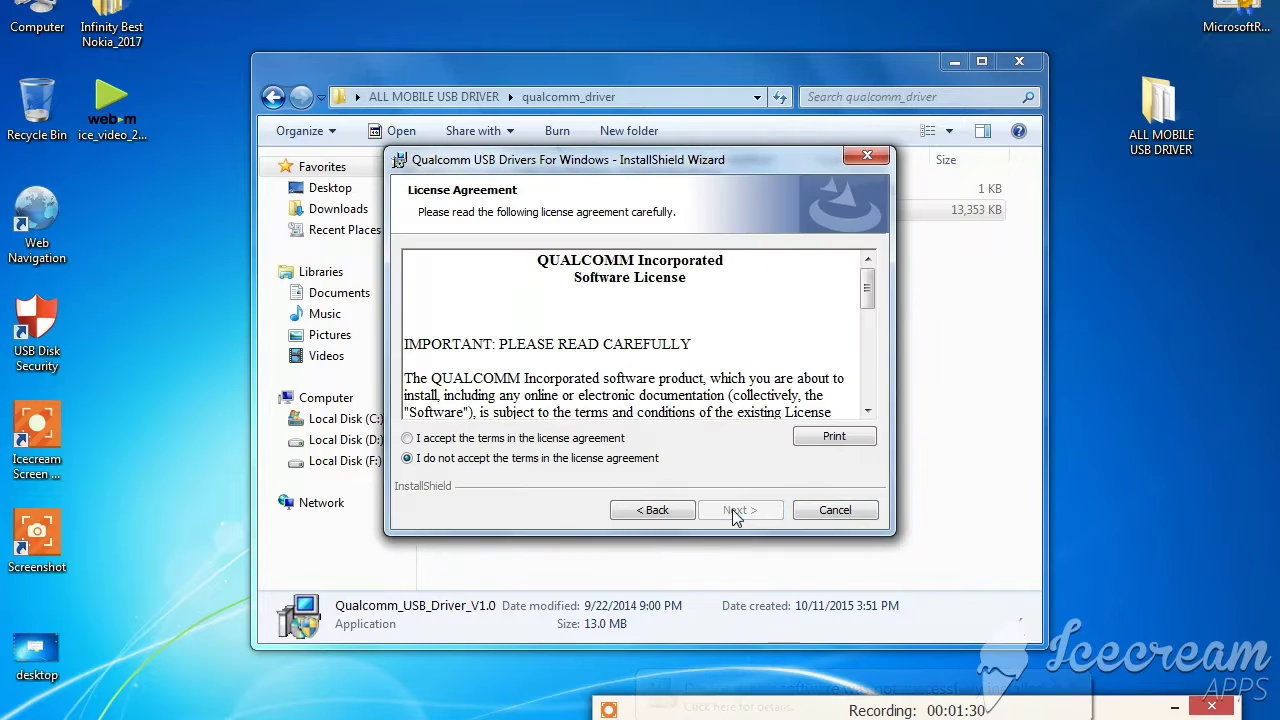
left_click(507, 443)
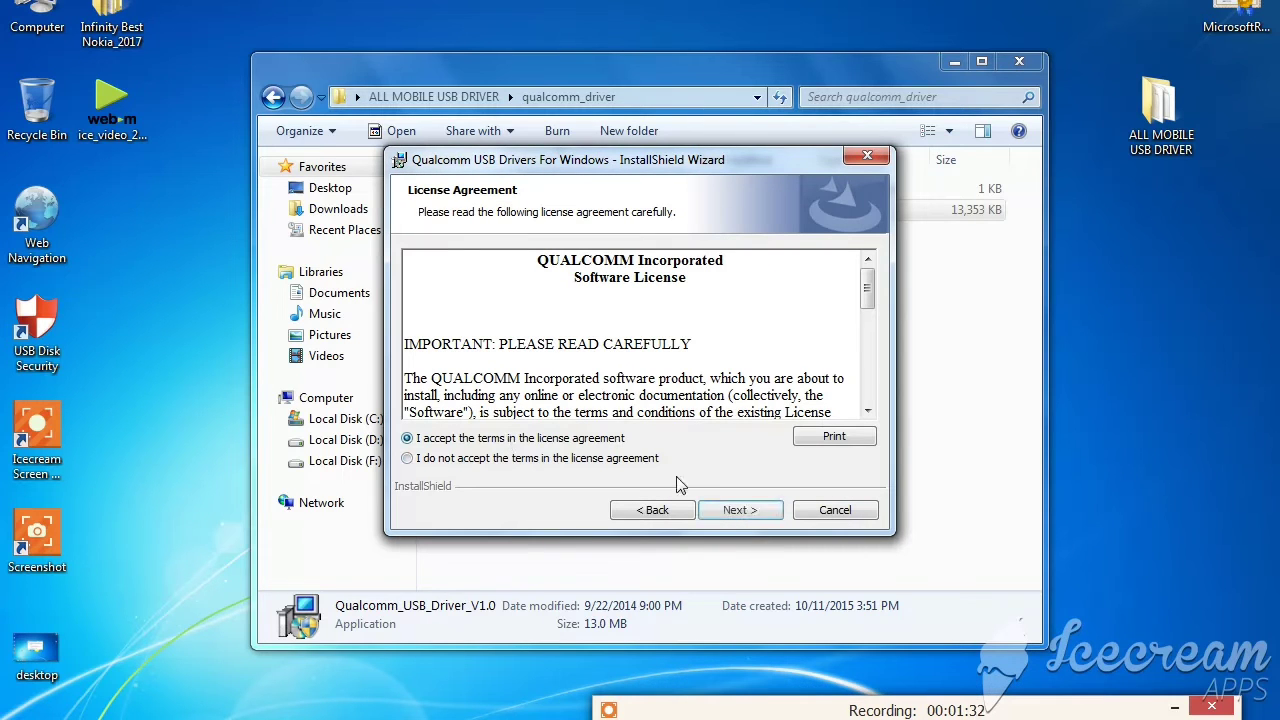
left_click(736, 510)
left_click(737, 510)
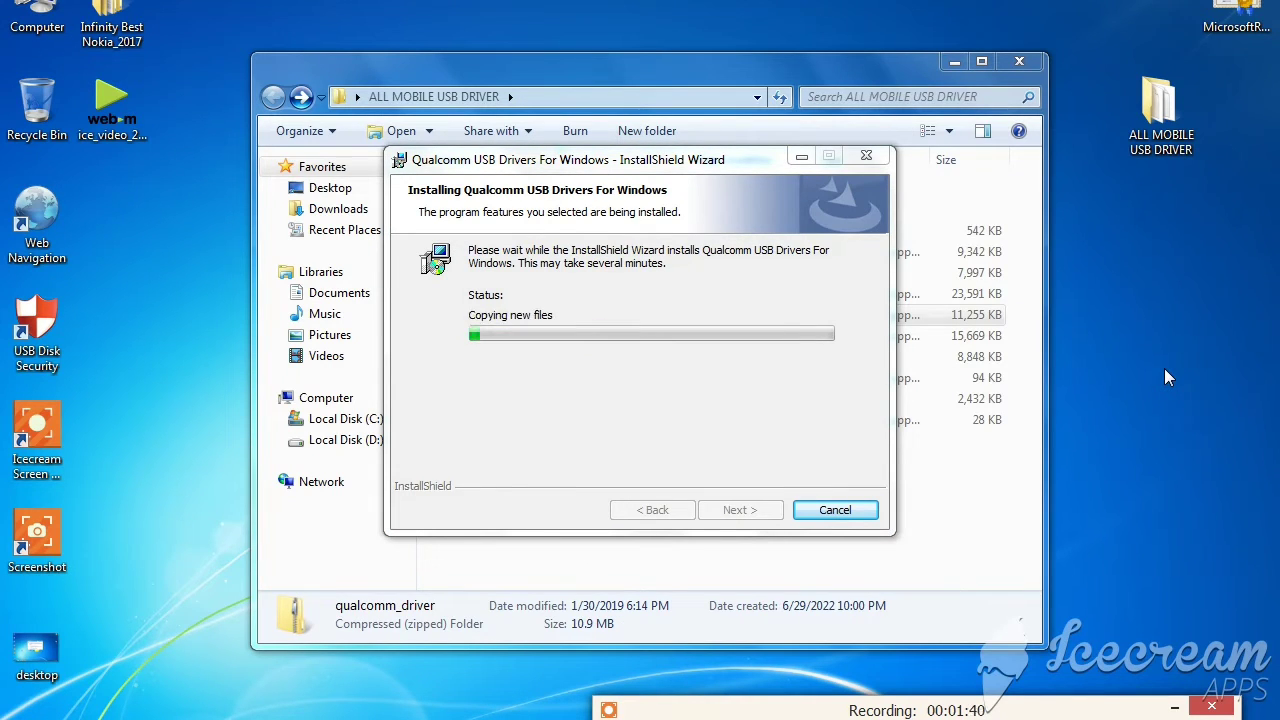
right_click(1092, 395)
left_click(1145, 448)
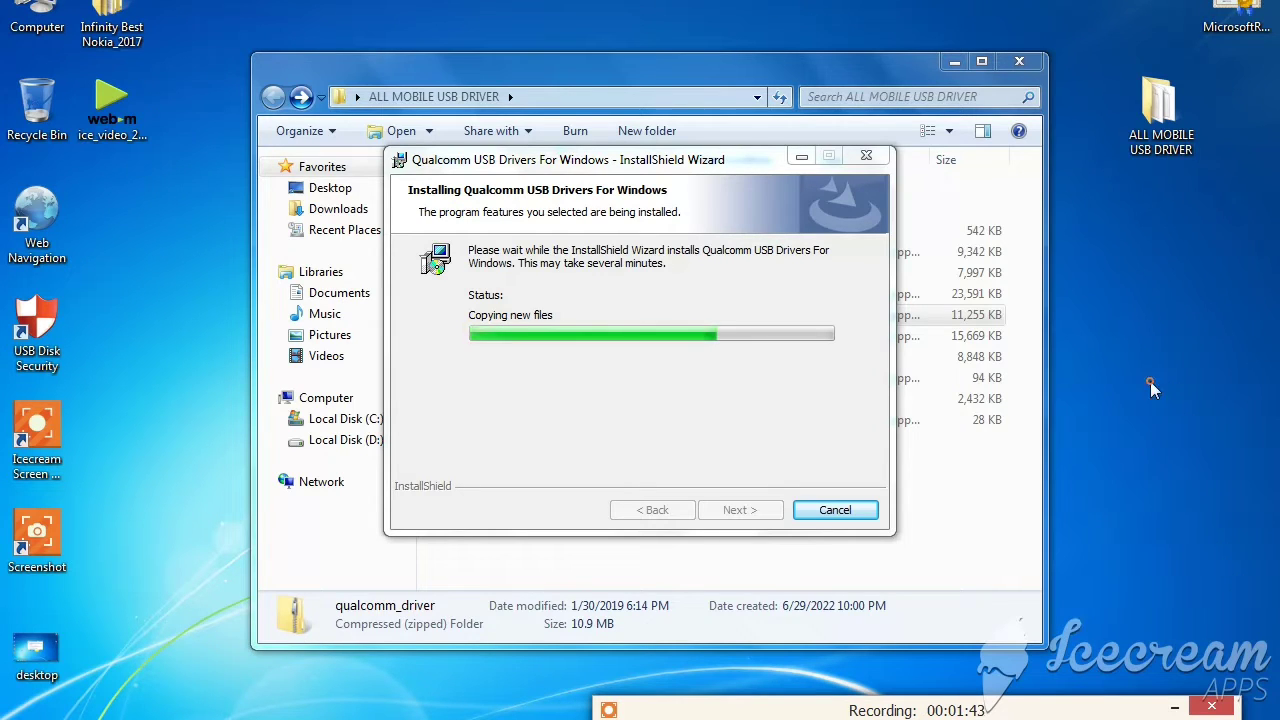
right_click(1150, 381)
left_click(1148, 437)
right_click(1153, 400)
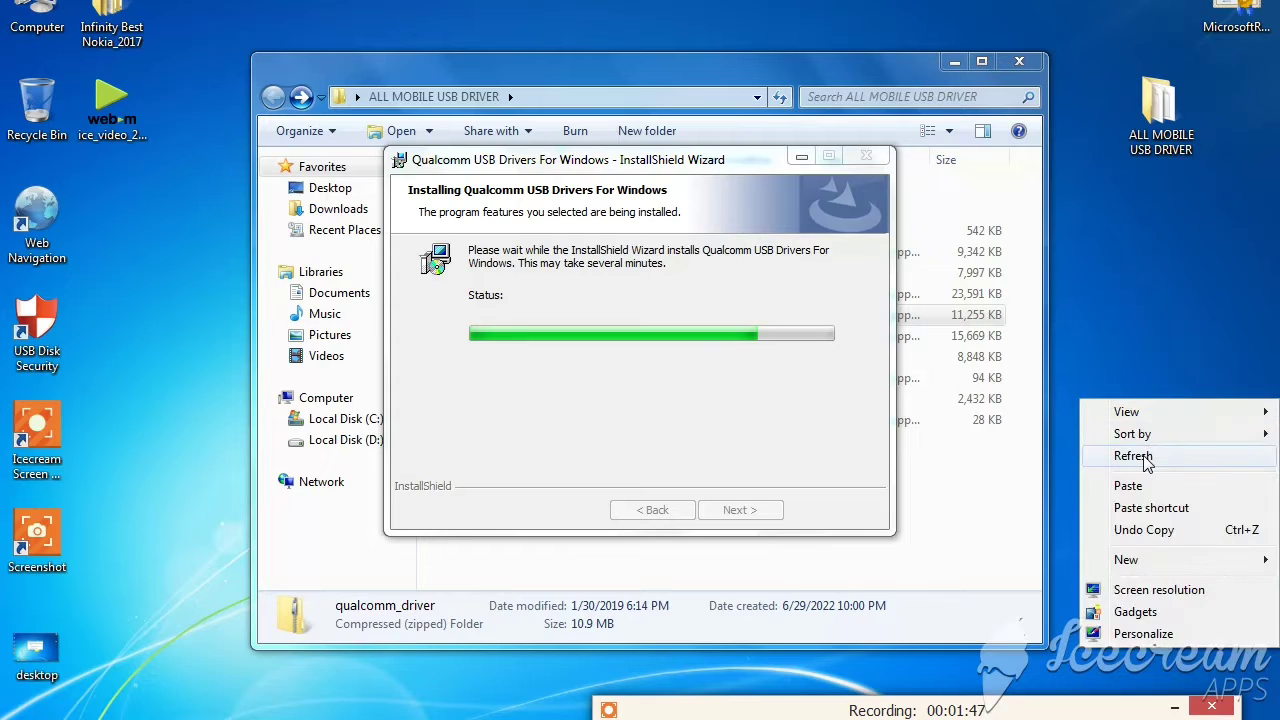
left_click(1140, 451)
right_click(1138, 392)
left_click(1136, 458)
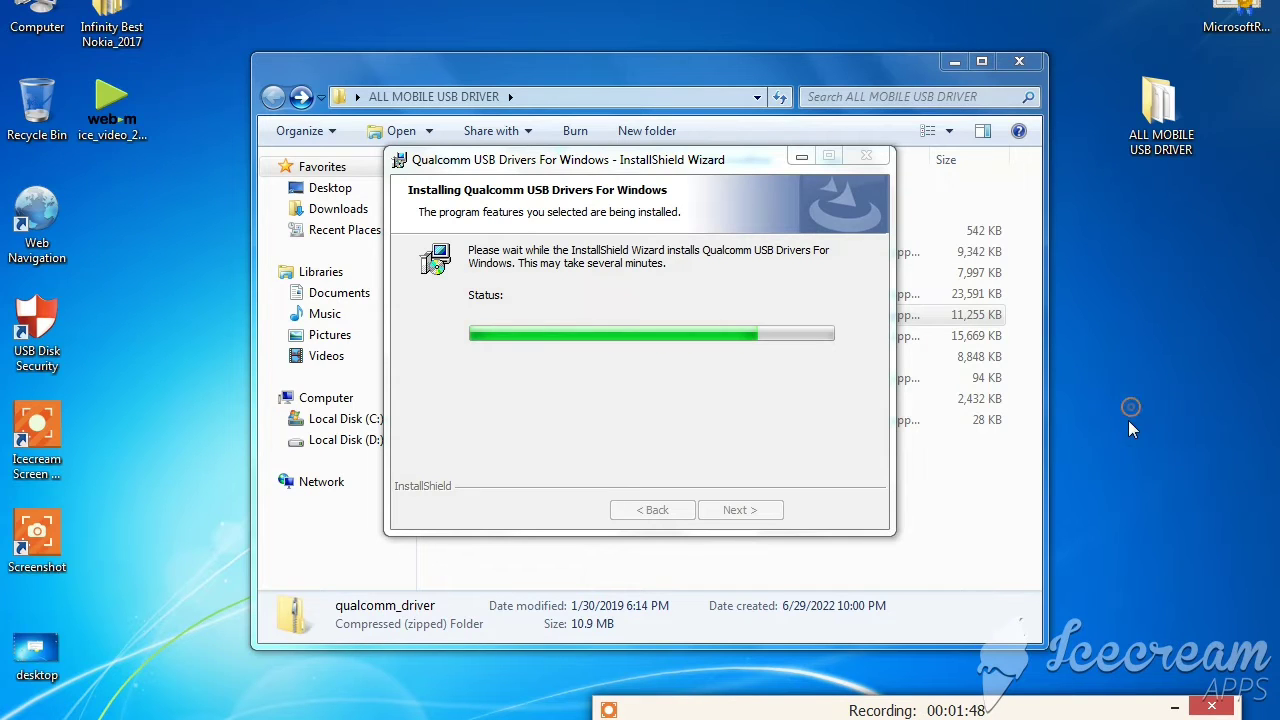
right_click(1128, 408)
left_click(1122, 462)
right_click(1110, 405)
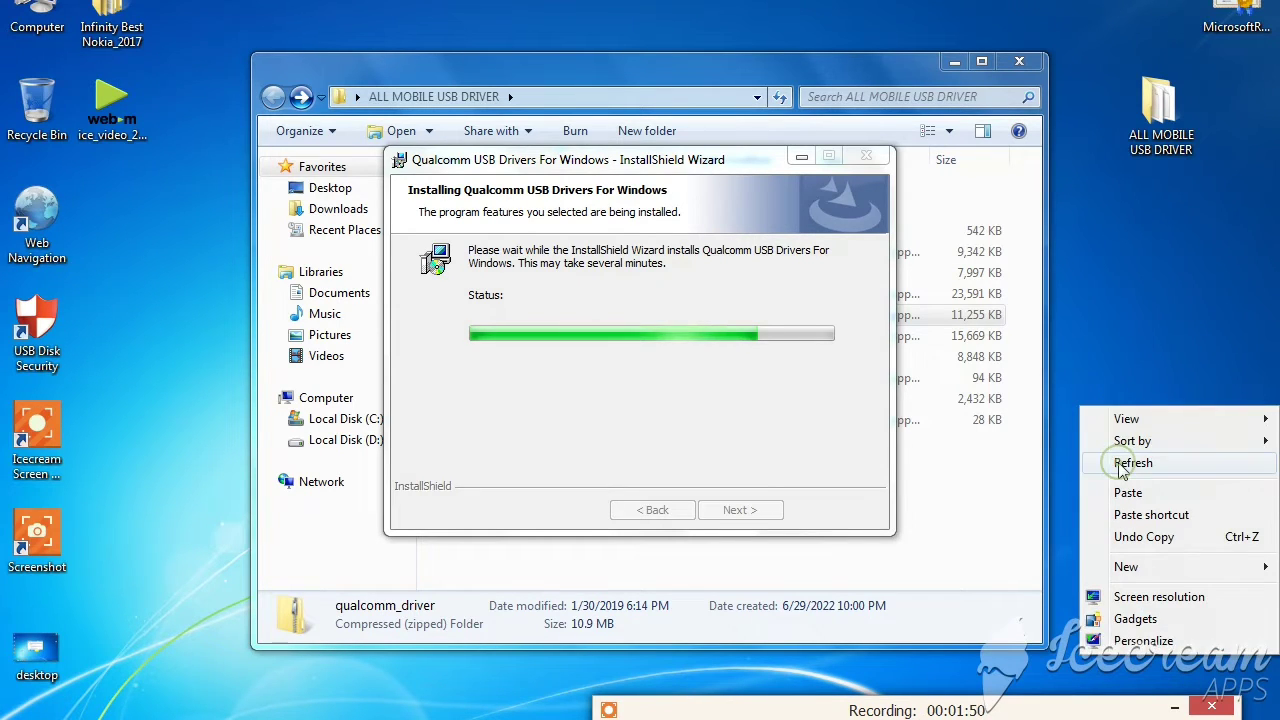
left_click(1131, 462)
right_click(1127, 410)
left_click(1127, 467)
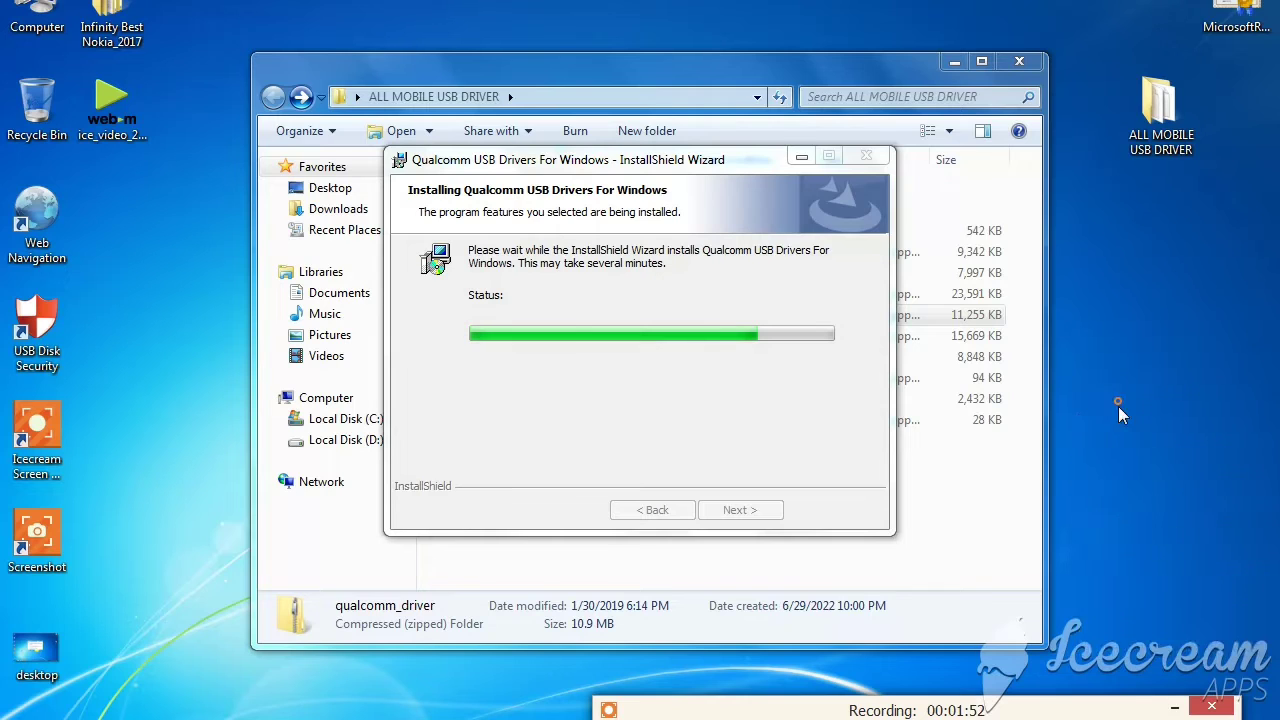
right_click(1124, 402)
left_click(1122, 460)
right_click(1125, 402)
left_click(1125, 460)
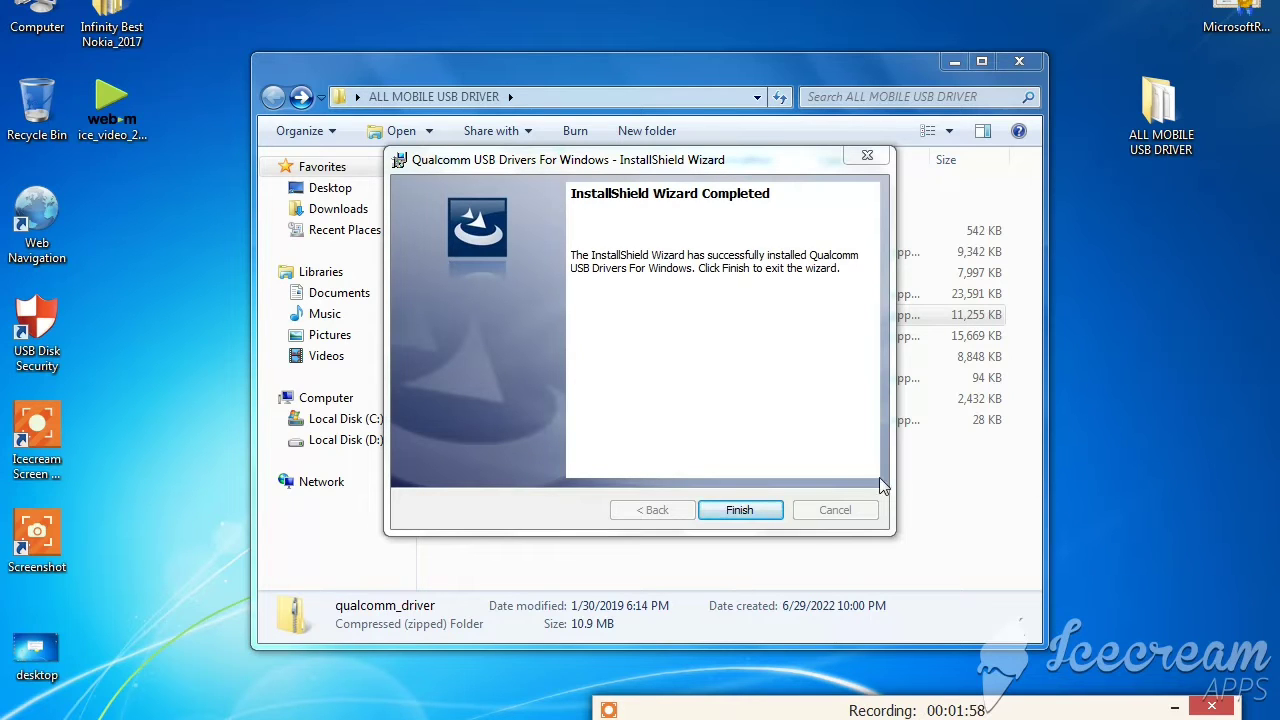
- Finish the Qualcomm driver wizard and extract the Win7 archive with 7-Zip into a folder of the same name
left_click(740, 510)
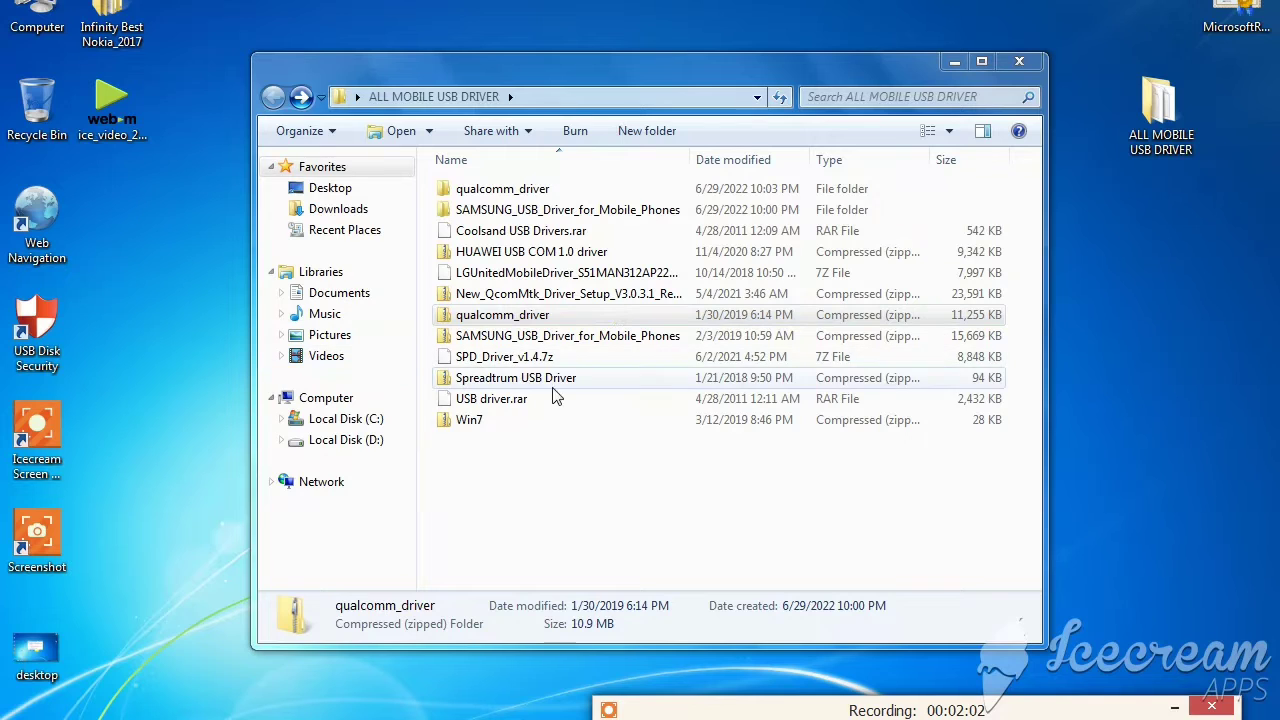
left_click(480, 420)
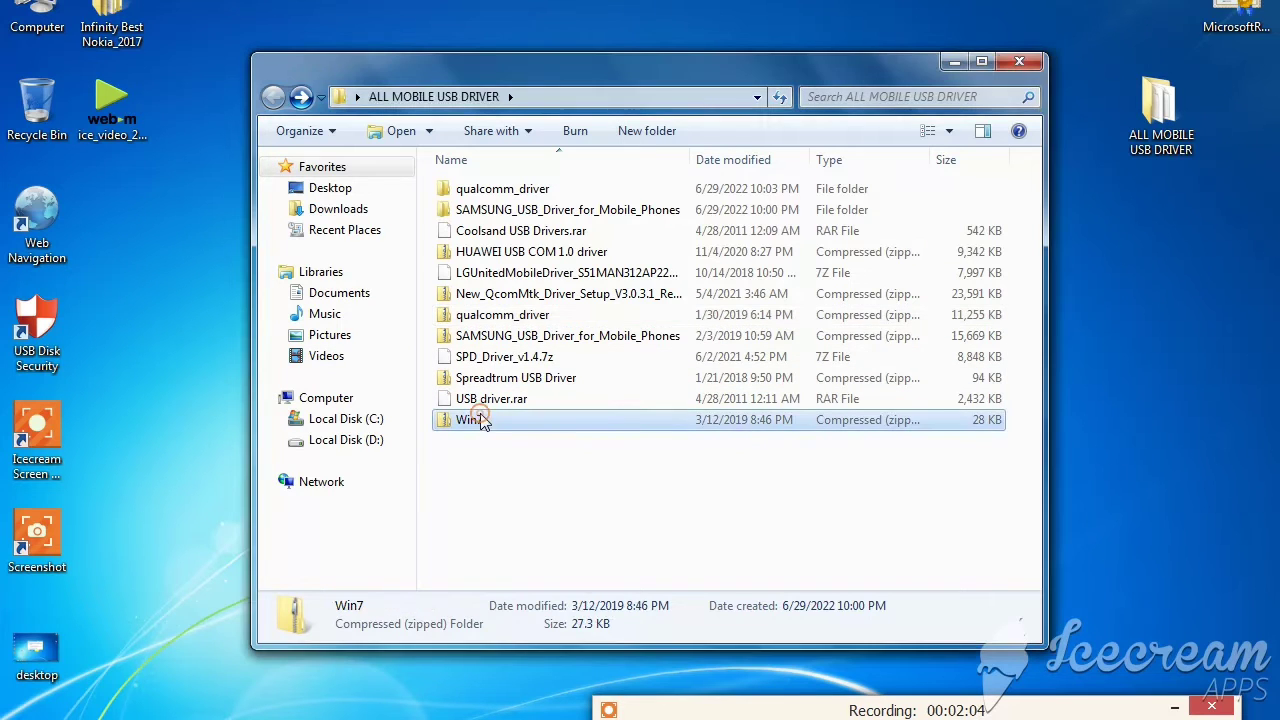
right_click(482, 417)
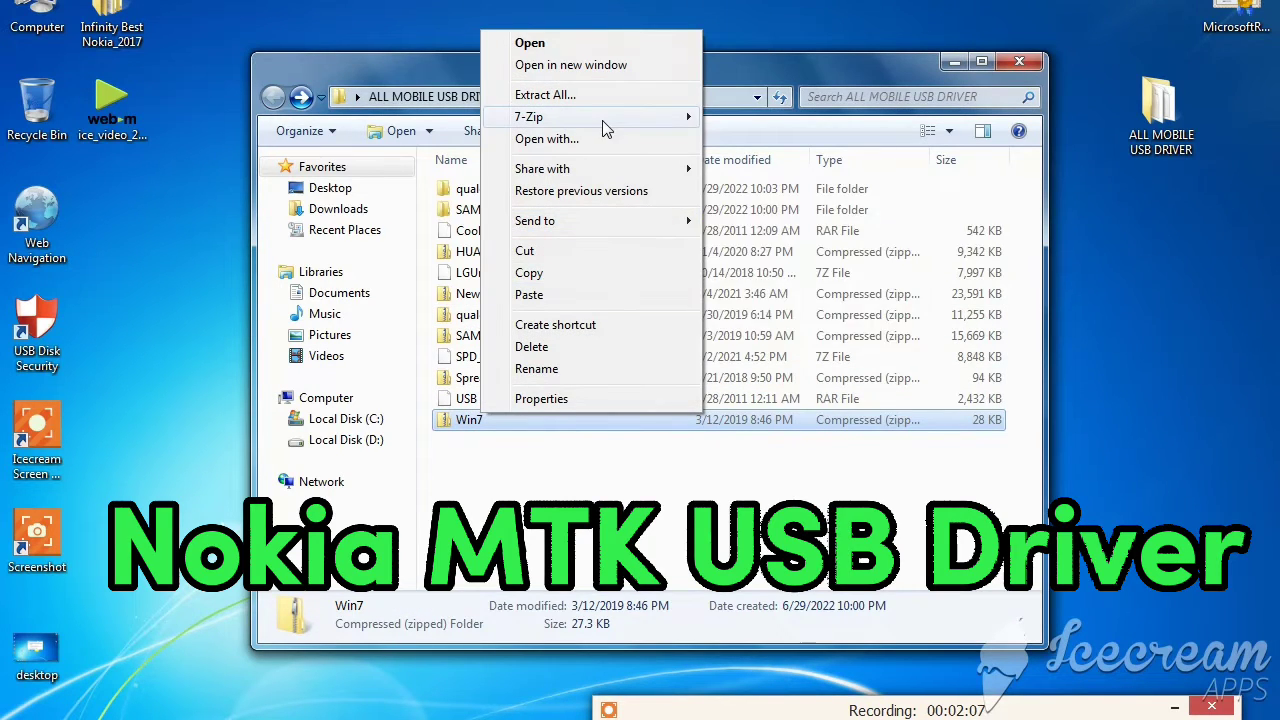
mouse_move(600, 118)
left_click(762, 206)
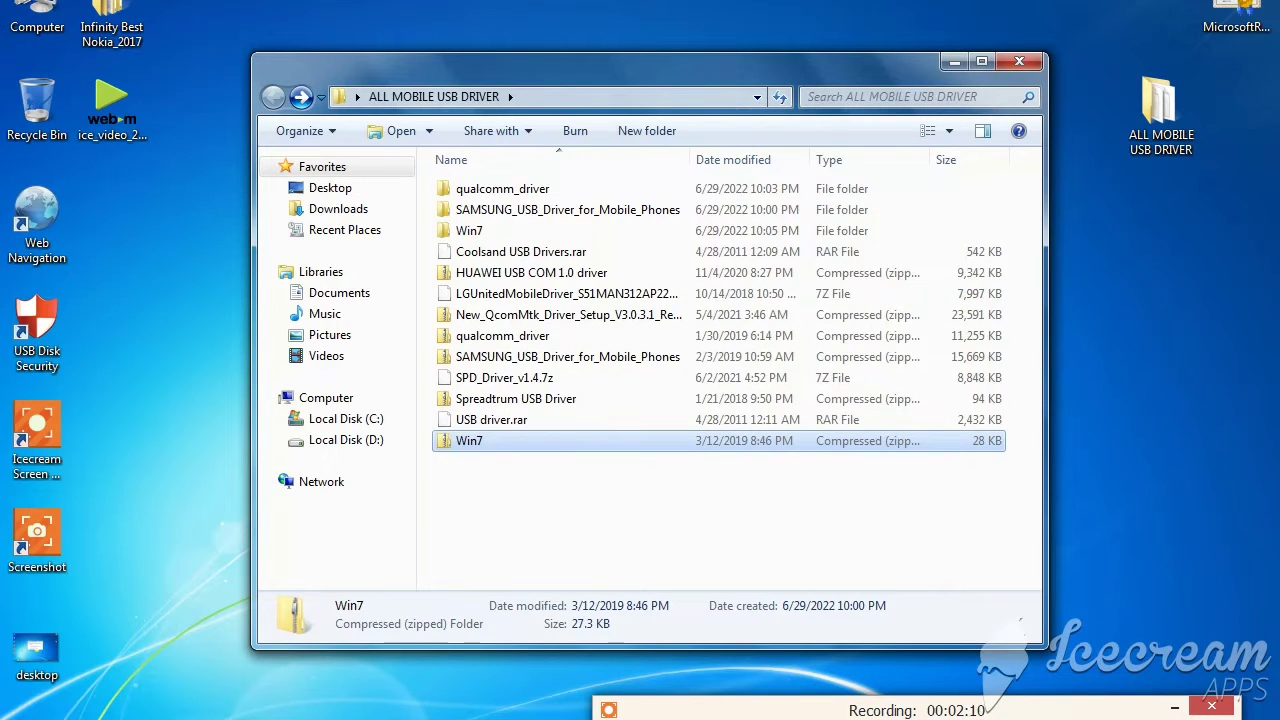
- Switch to Device Manager and reposition its window over the folder window
key("alt+Tab")
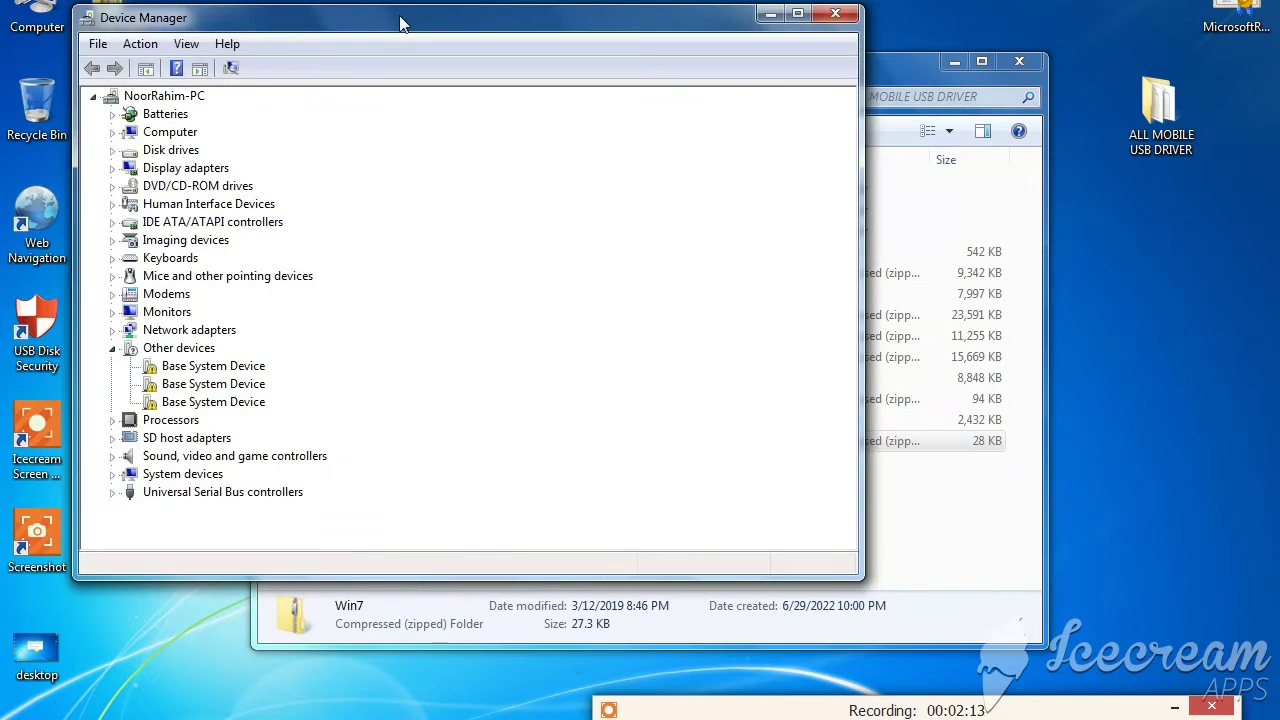
left_click_drag(395, 22, 366, 48)
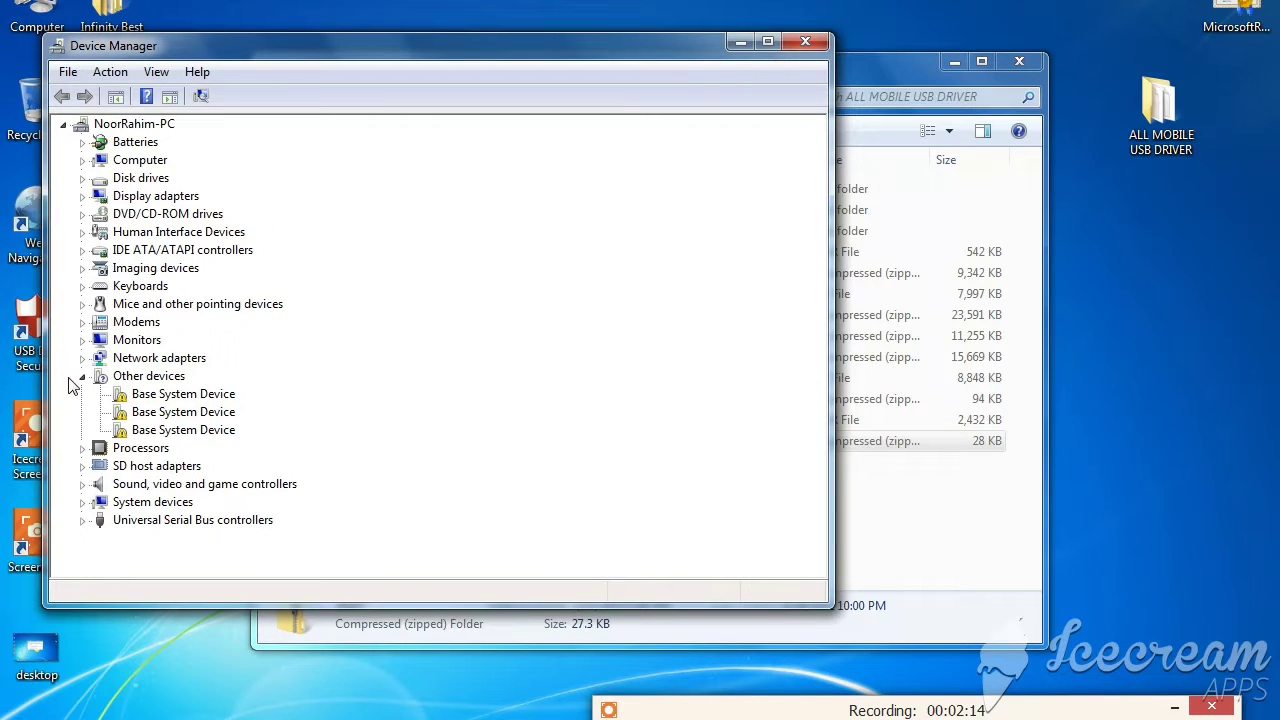
left_click(110, 73)
left_click(130, 117)
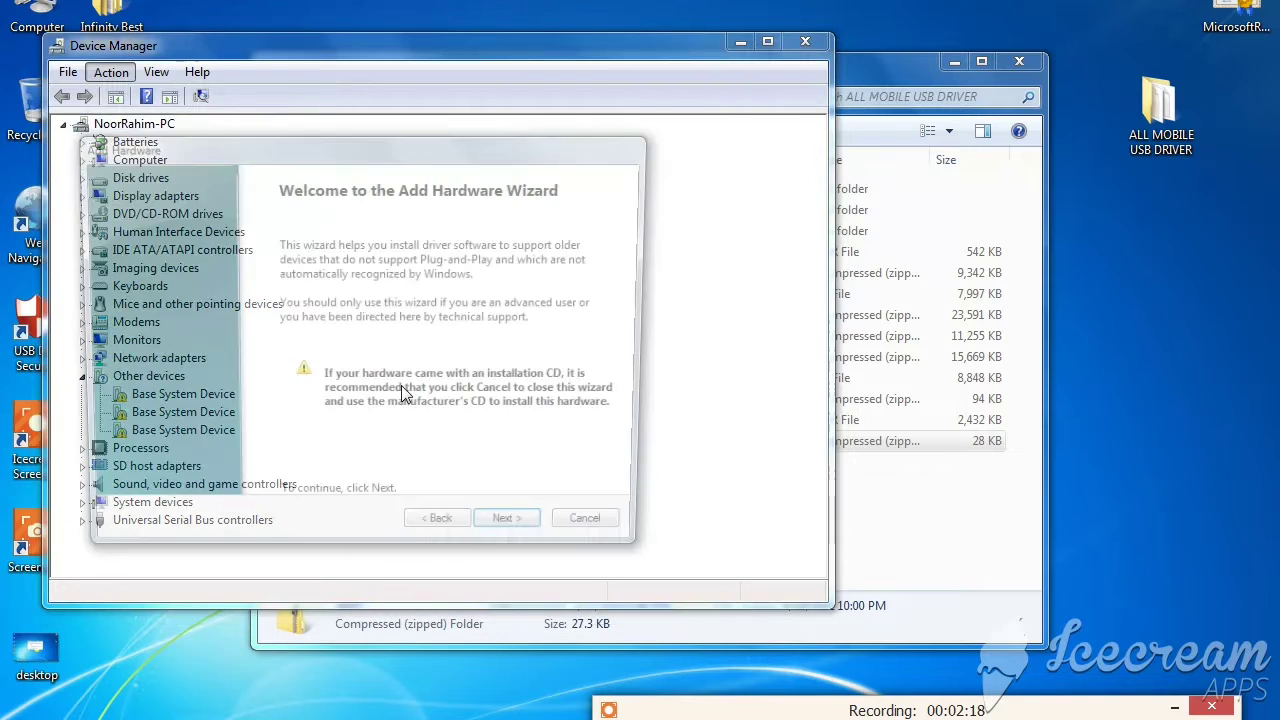
left_click(502, 540)
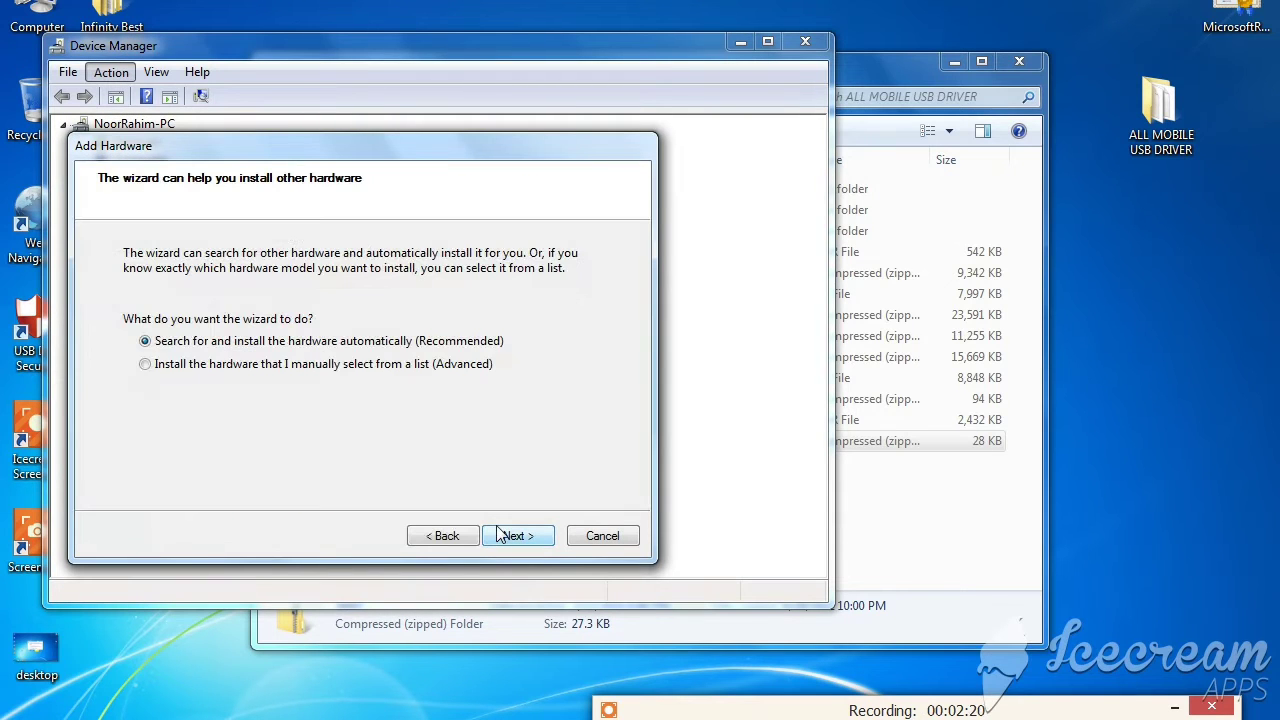
left_click(500, 535)
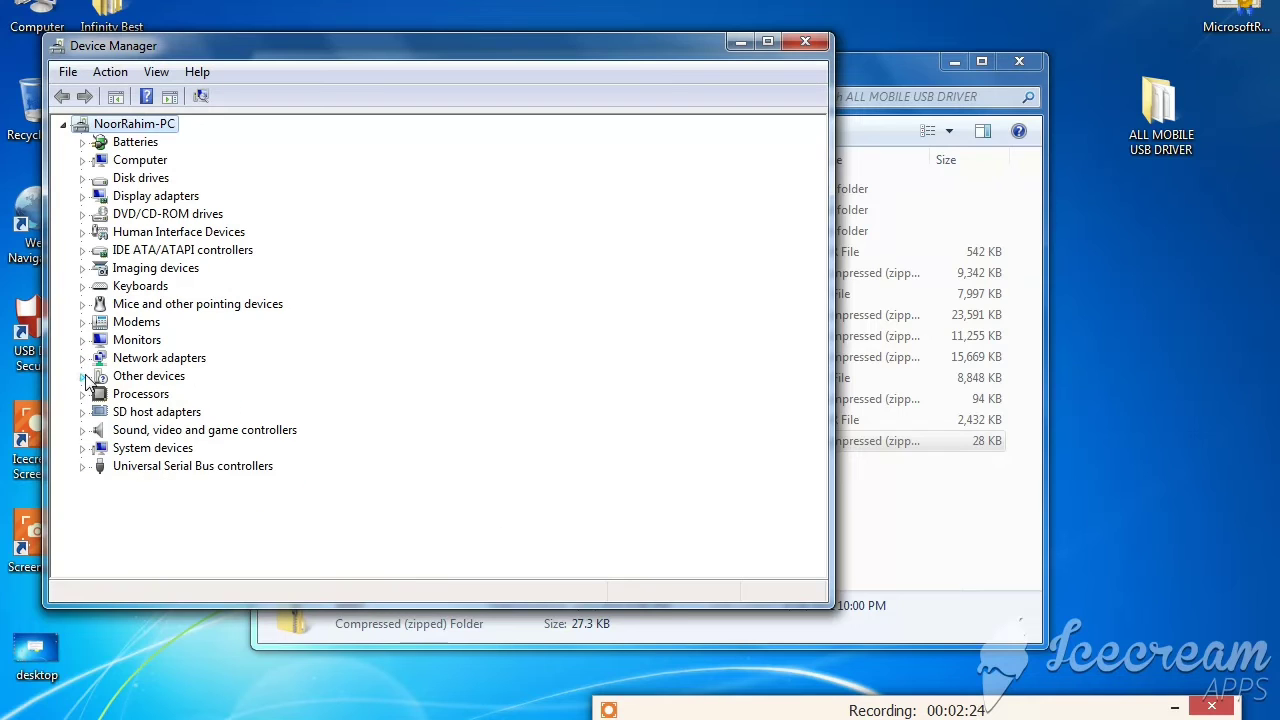
- Start adding legacy hardware, choosing to select it manually from a list with Show All Devices as the hardware type
left_click(110, 72)
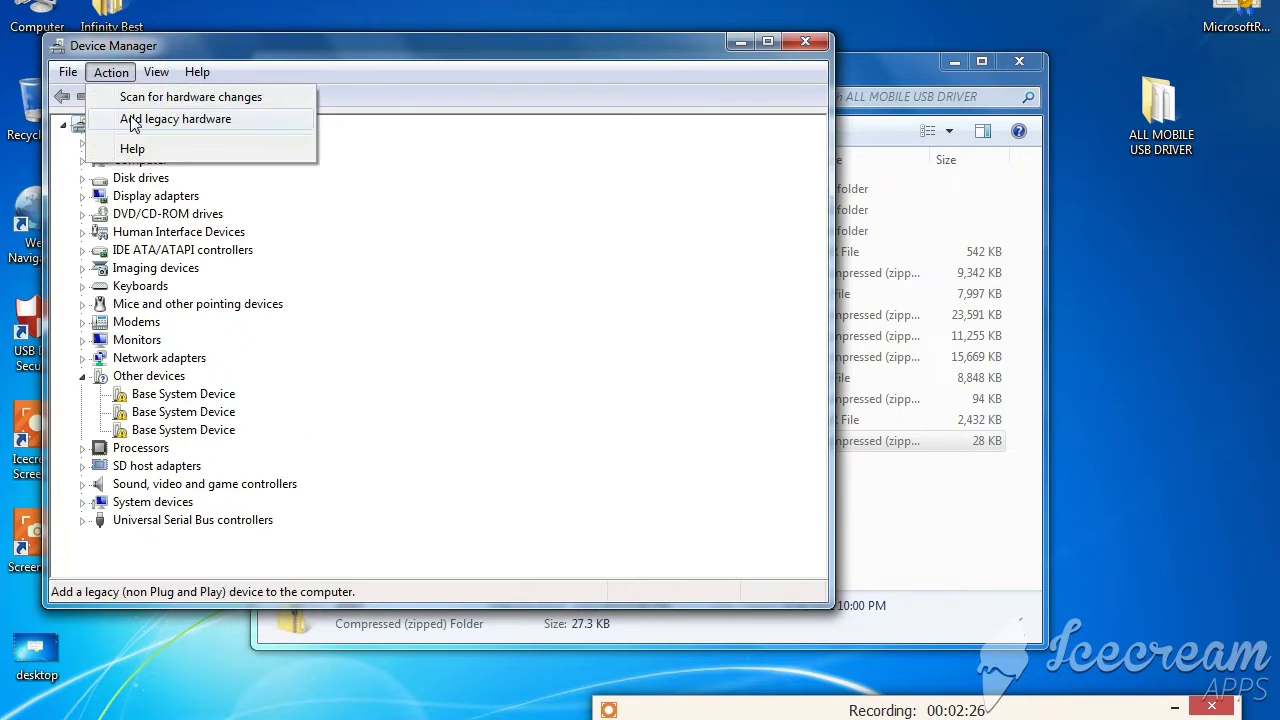
left_click(150, 117)
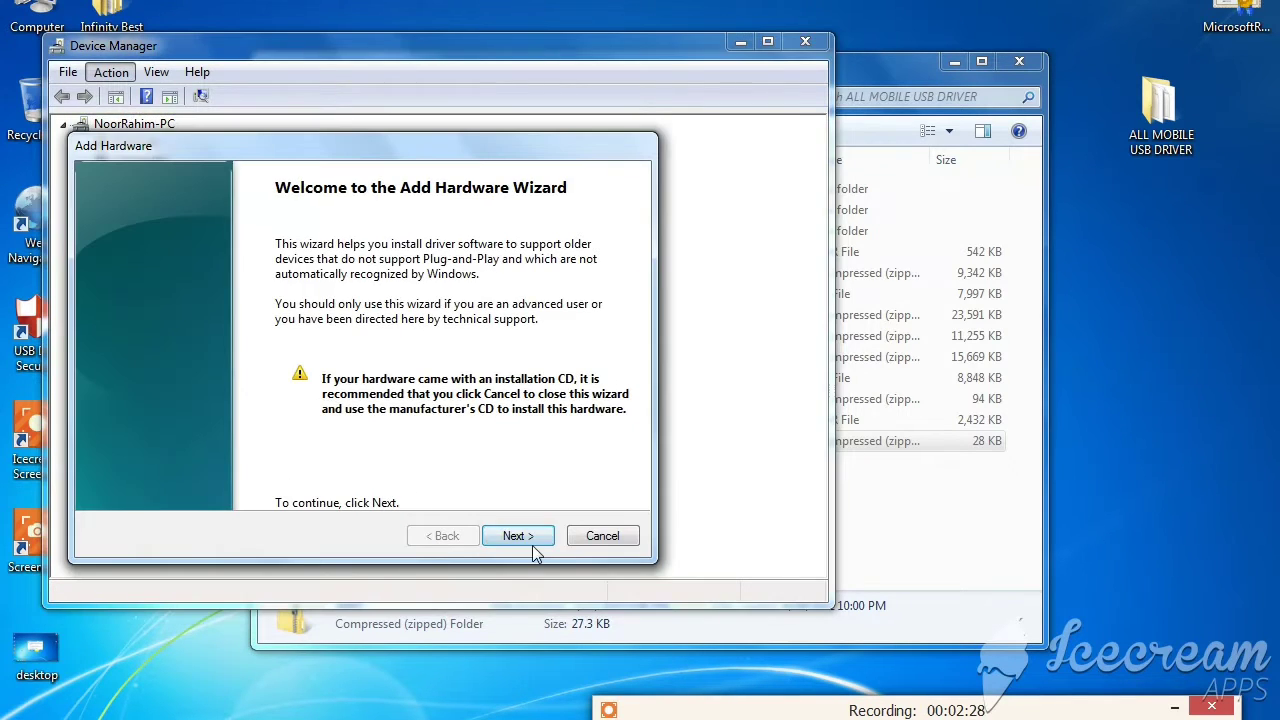
left_click(518, 536)
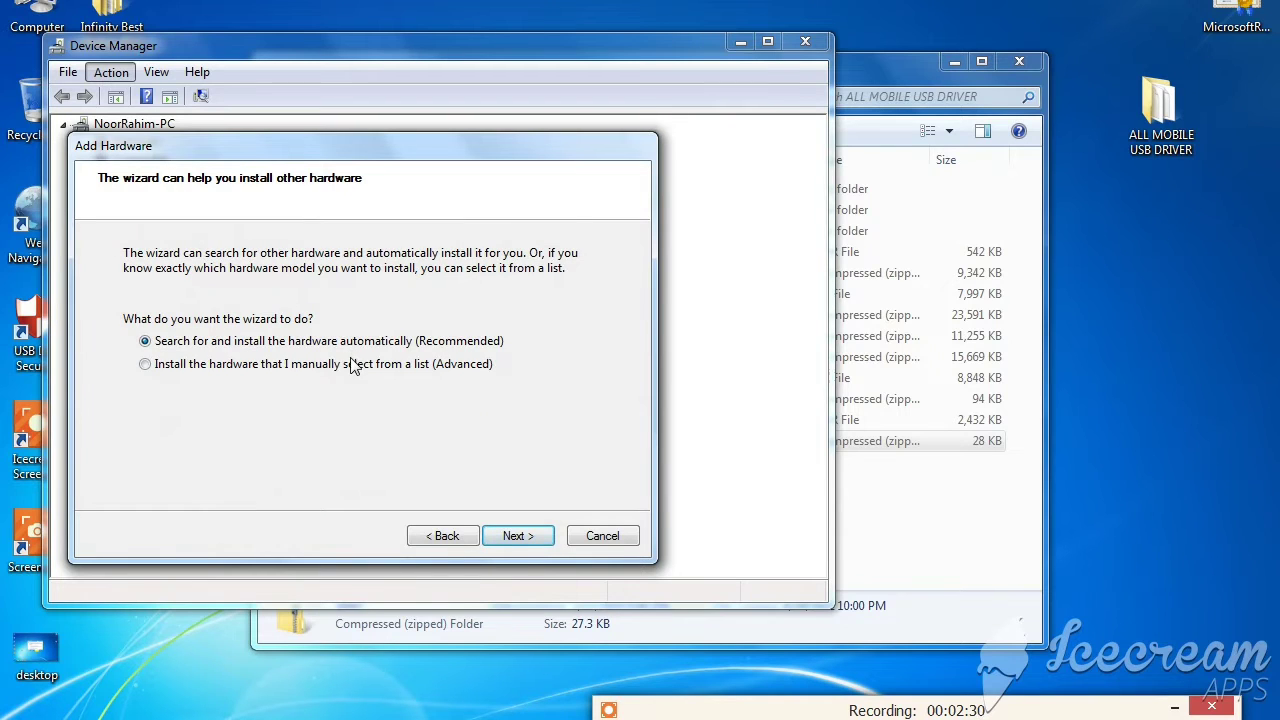
left_click(353, 366)
left_click(517, 537)
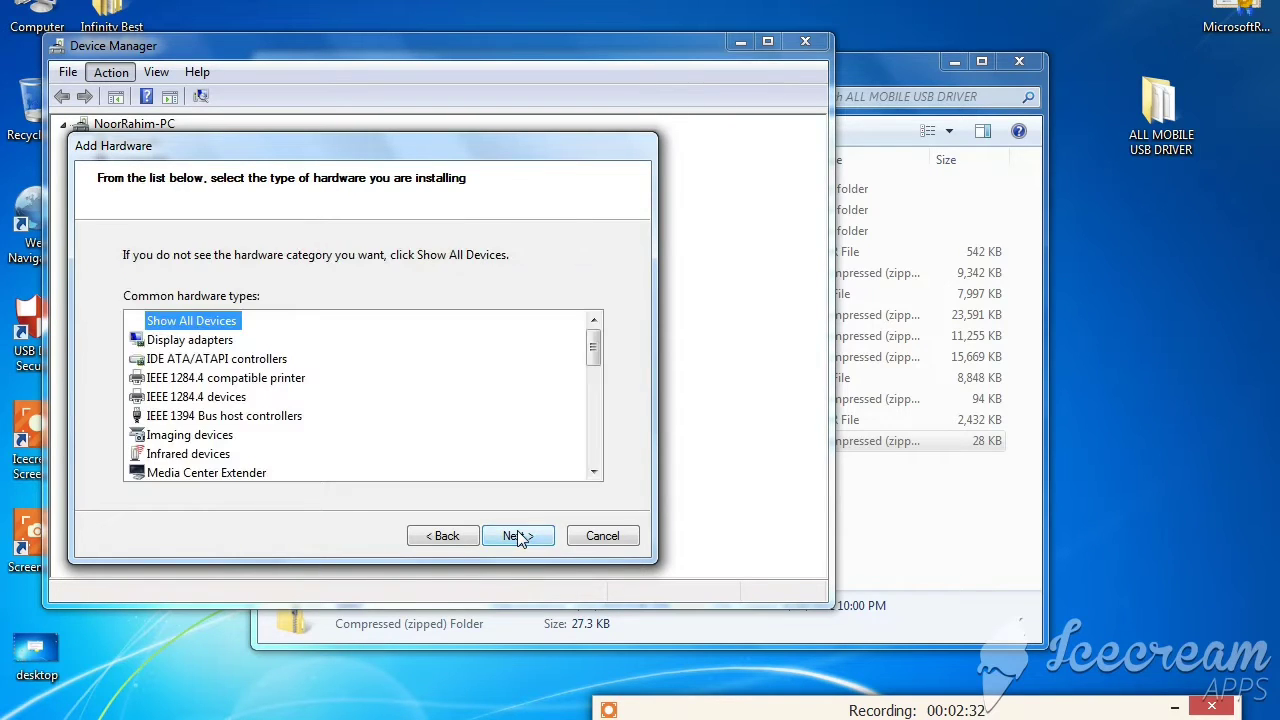
left_click(512, 536)
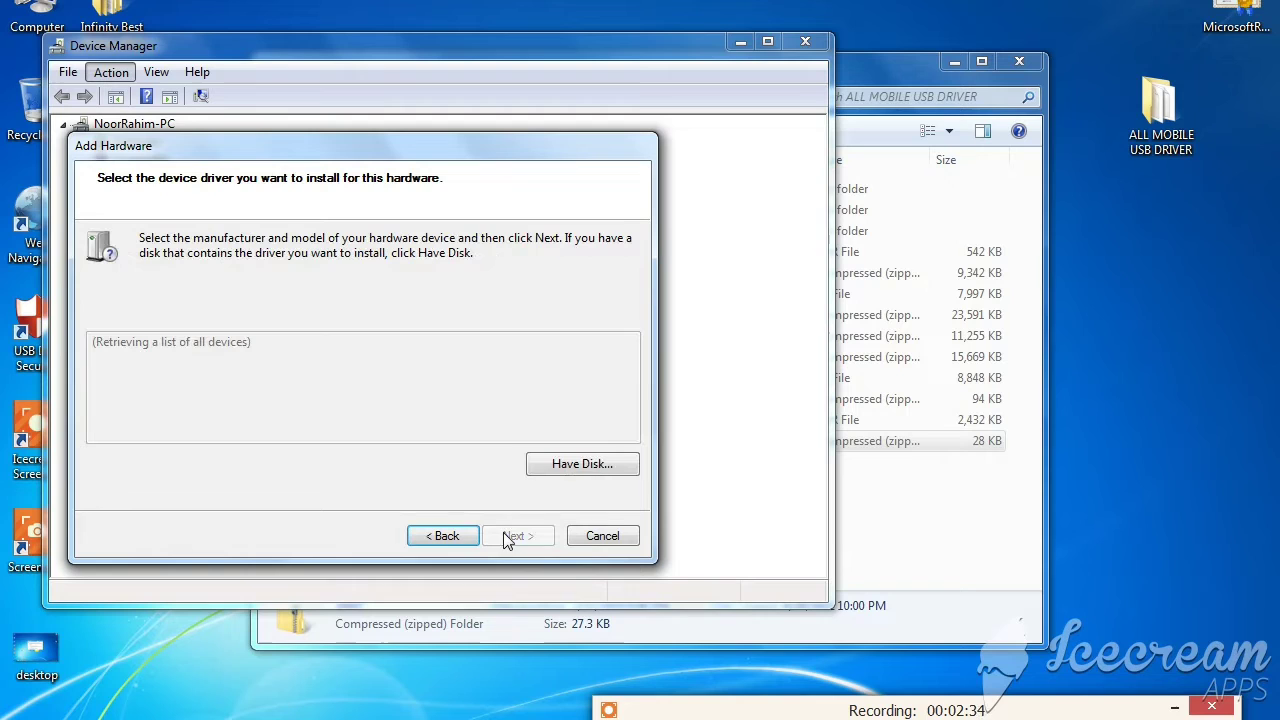
- Load the driver from disk using usb2ser_Win7 in the Win7 folder of ALL MOBILE USB DRIVER on the desktop
left_click(586, 460)
left_click(530, 451)
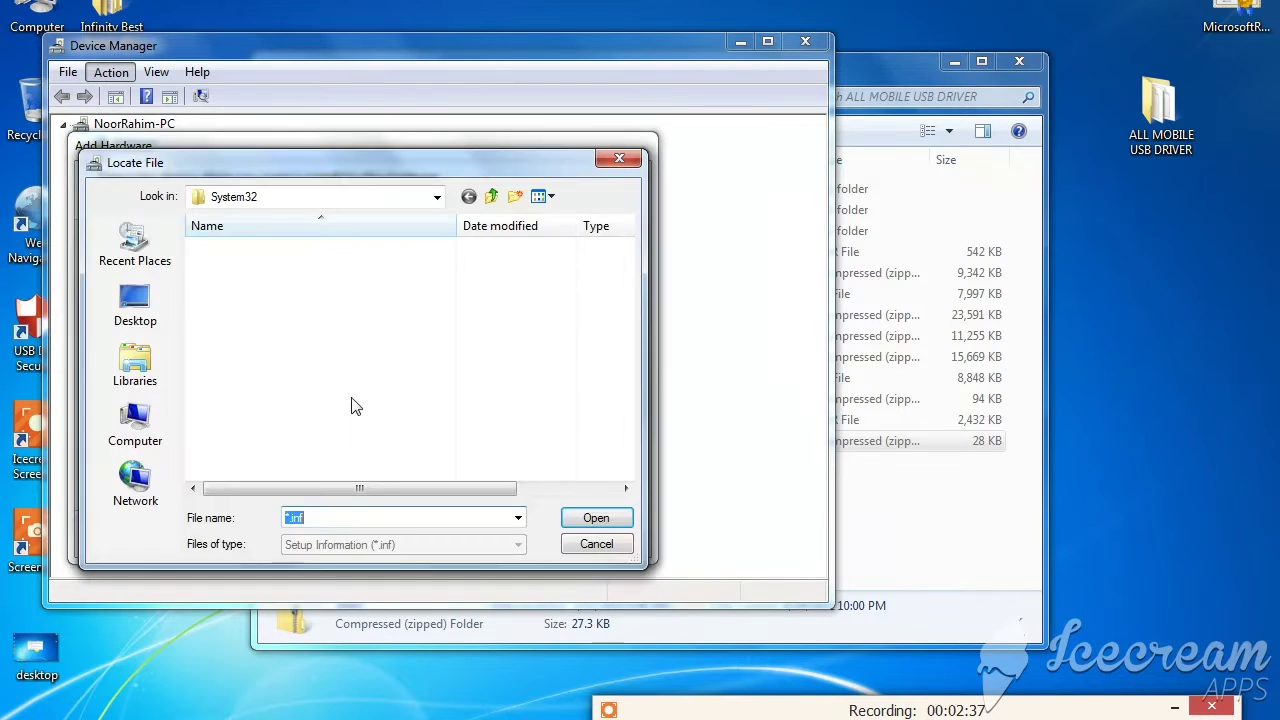
left_click(135, 305)
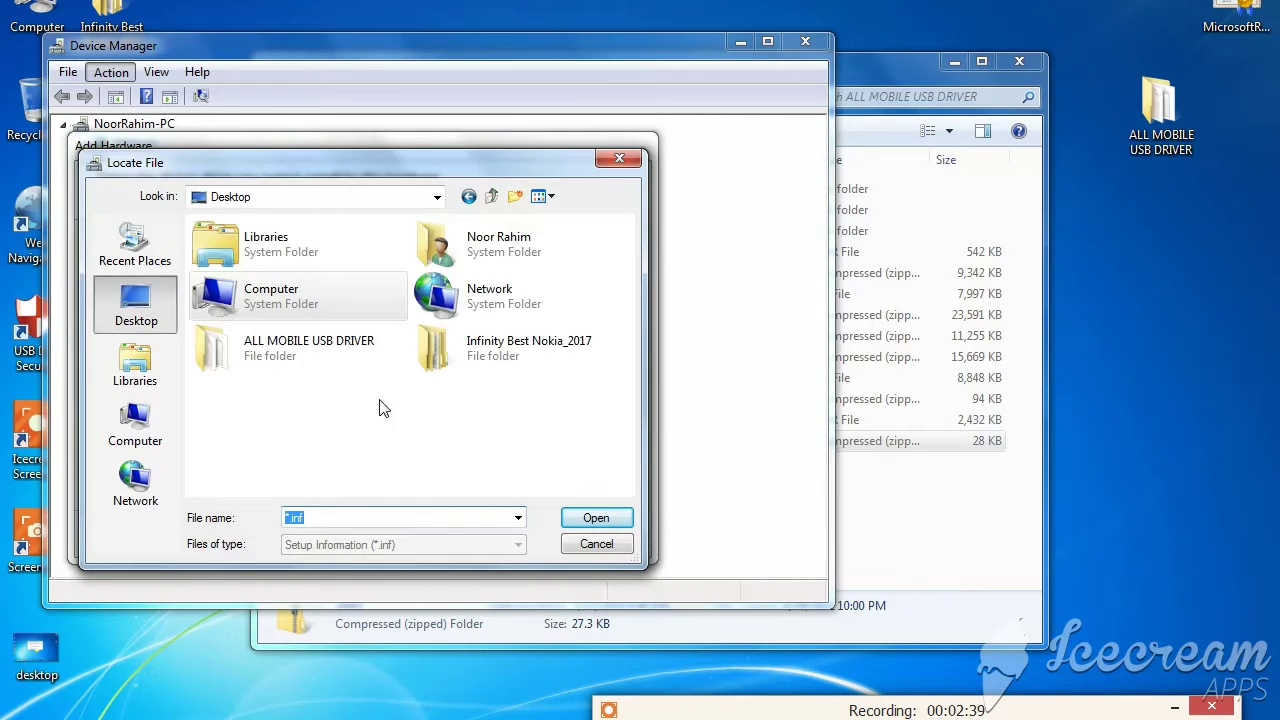
double_click(300, 354)
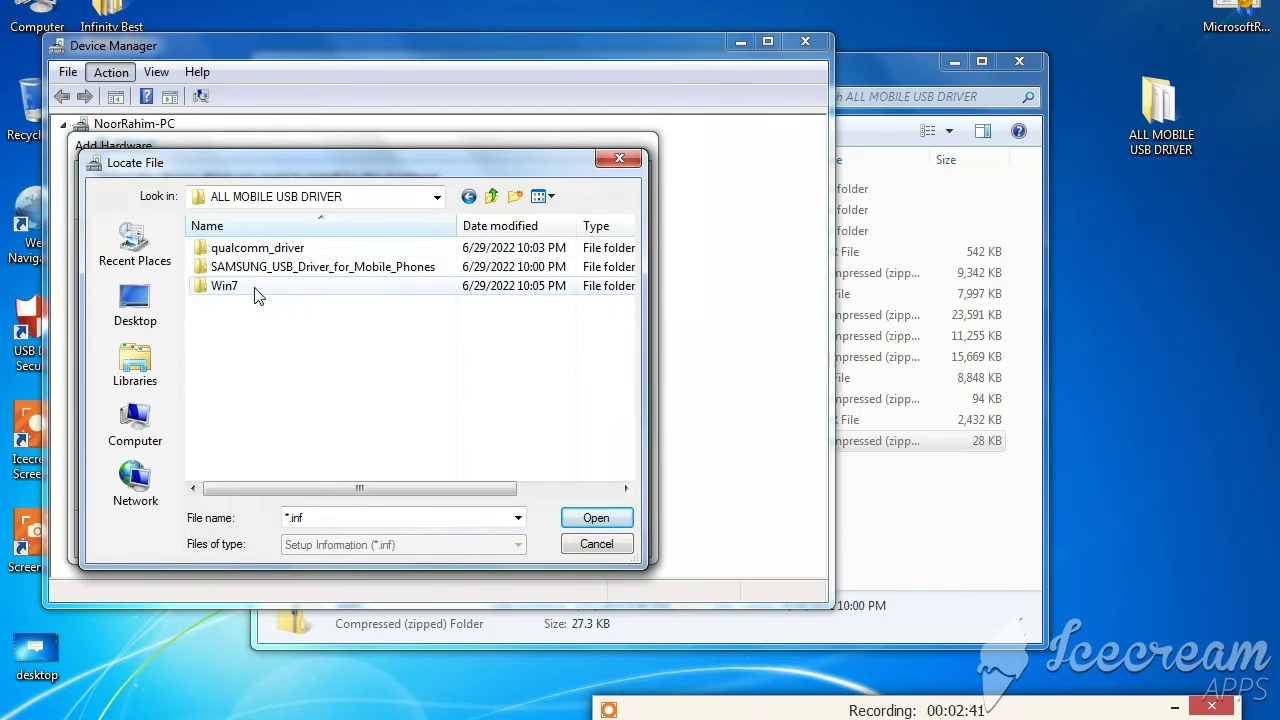
left_click(258, 290)
double_click(258, 290)
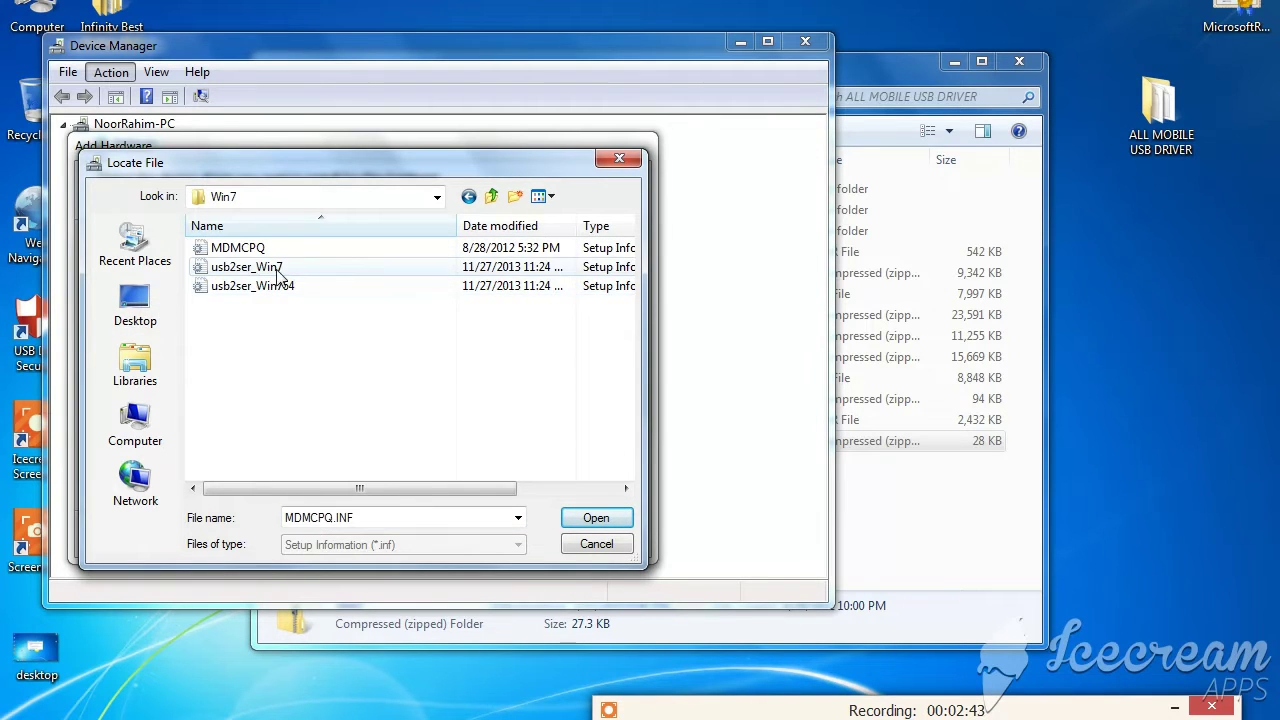
double_click(270, 266)
left_click(527, 301)
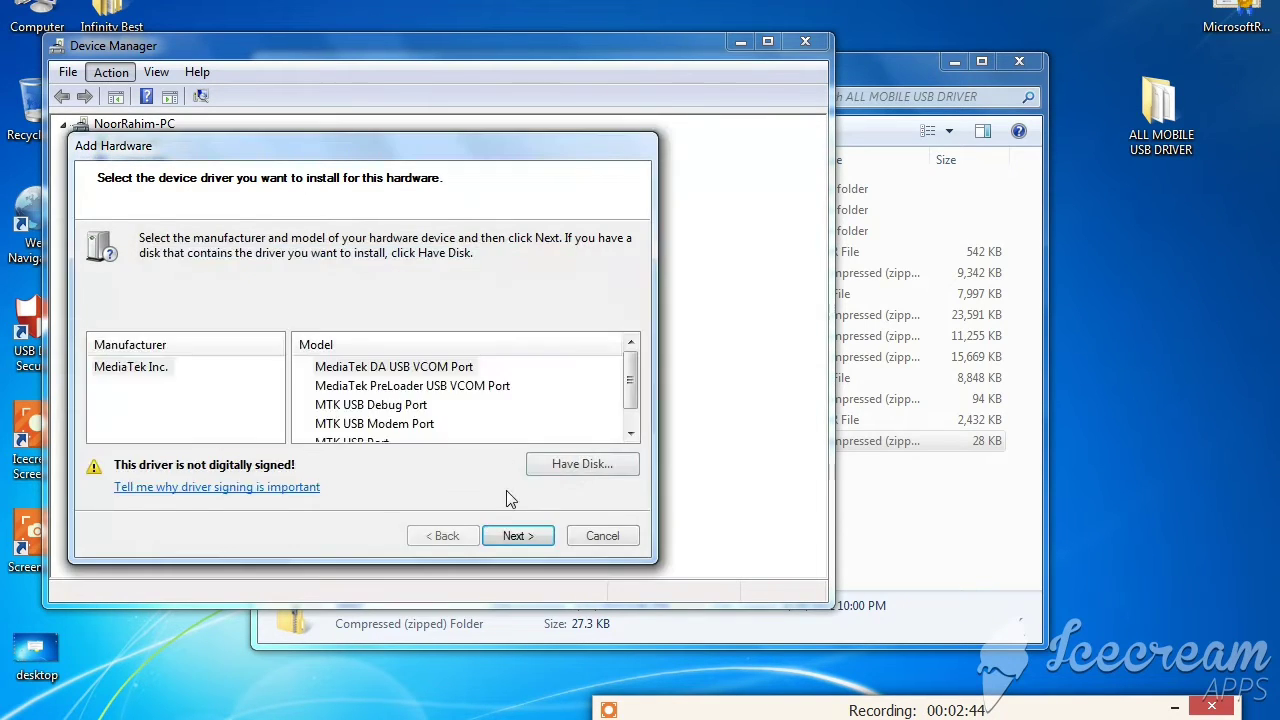
- Install the MediaTek DA USB VCOM Port driver, allowing the unverified driver software, and finish the Add Hardware wizard
left_click(513, 536)
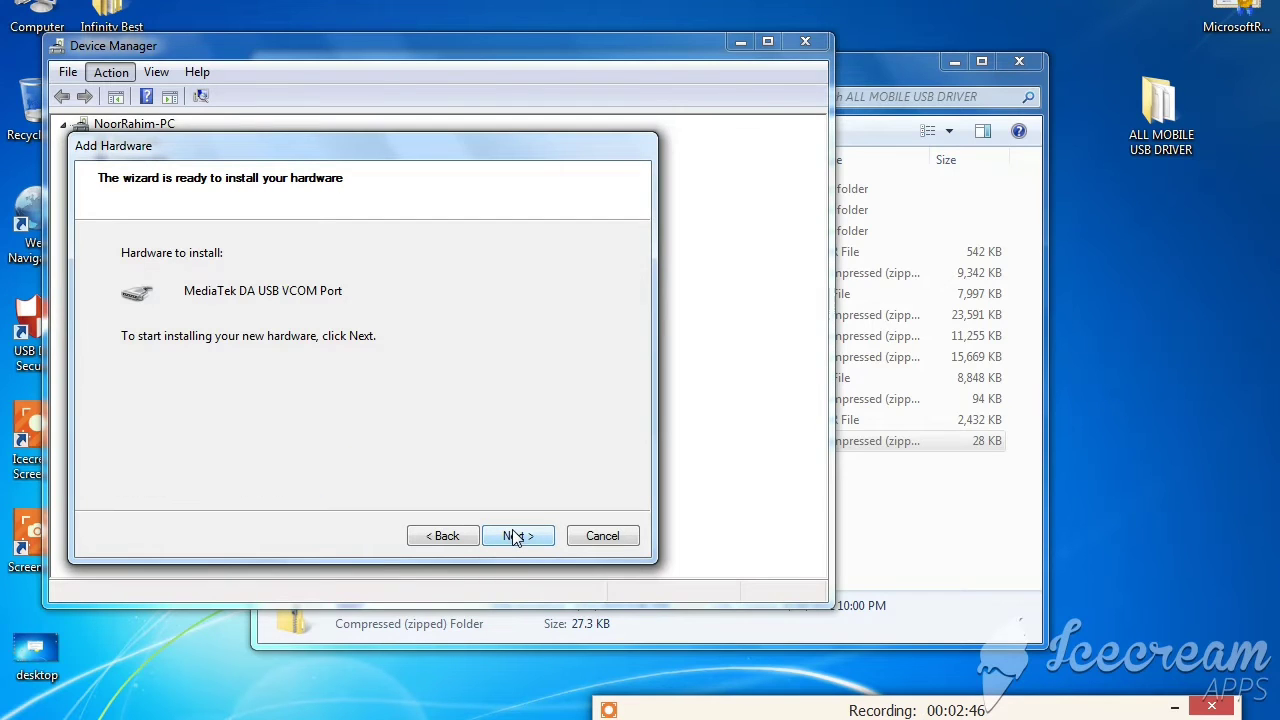
left_click(513, 536)
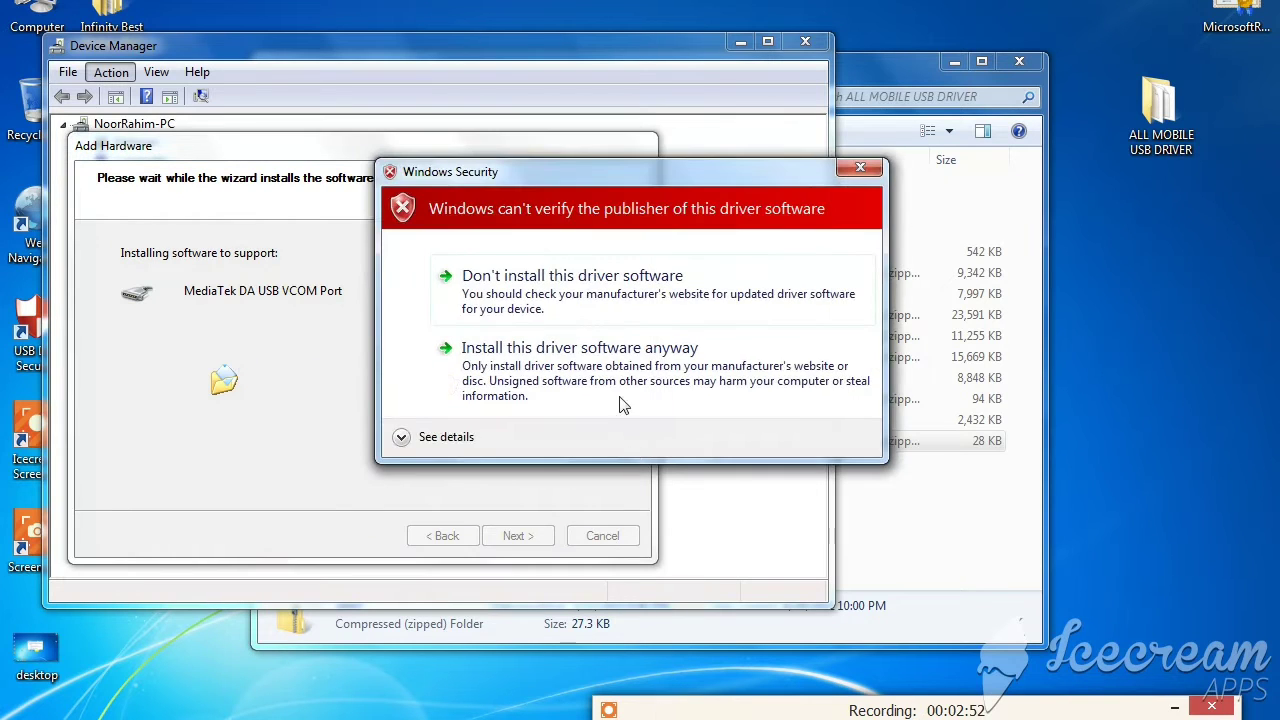
left_click(620, 403)
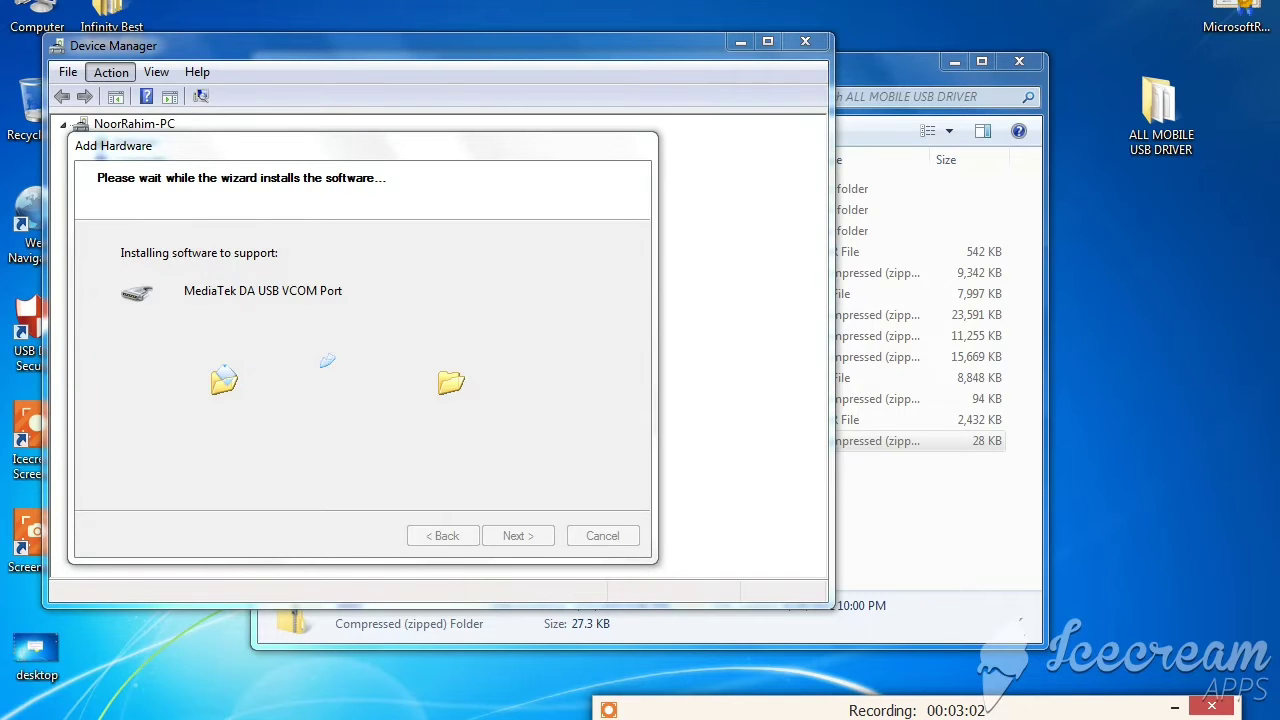
left_click(536, 543)
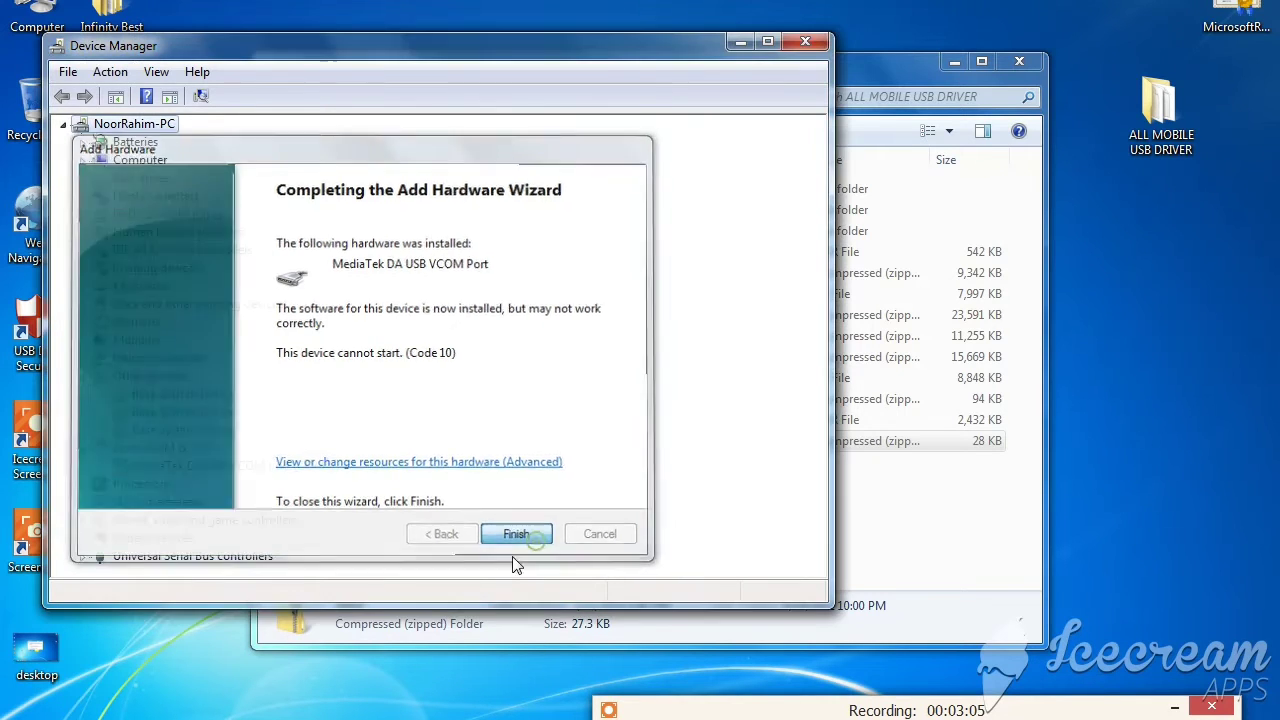
- Extract the Spreadtrum USB Driver archive in ALL MOBILE USB DRIVER with 7-Zip into a folder of the same name
left_click(886, 531)
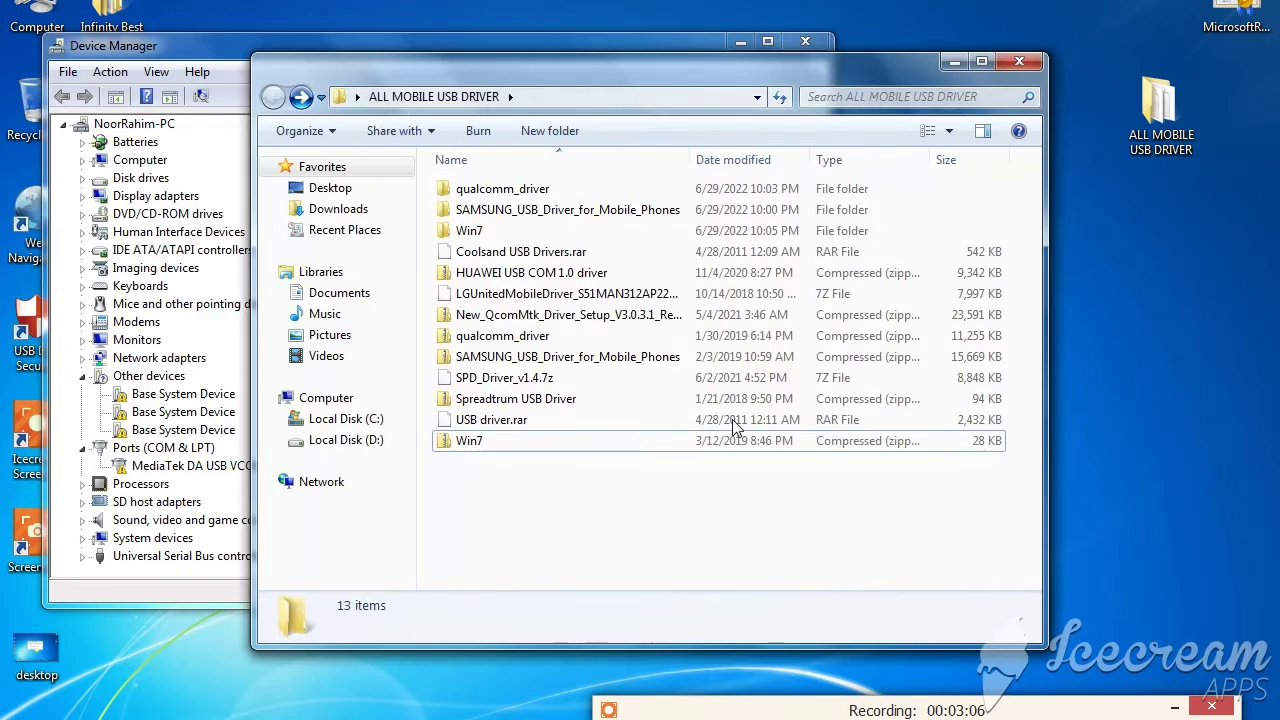
left_click(526, 400)
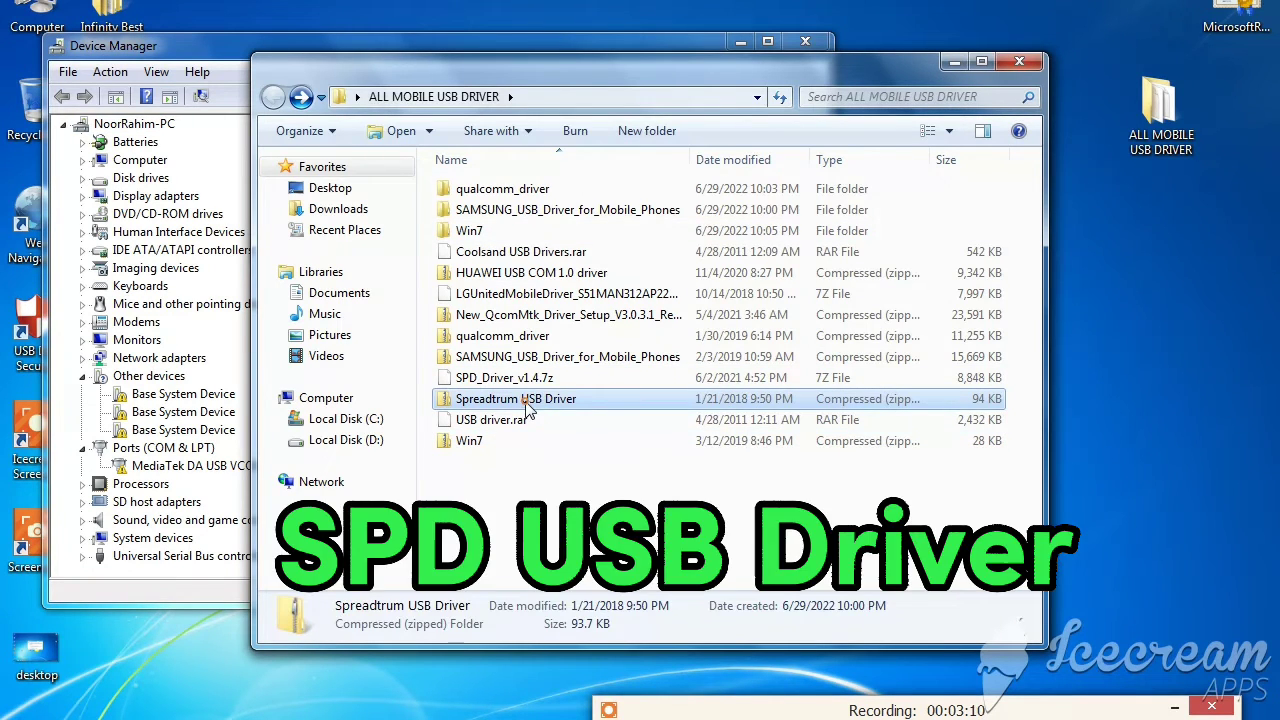
right_click(527, 402)
mouse_move(637, 110)
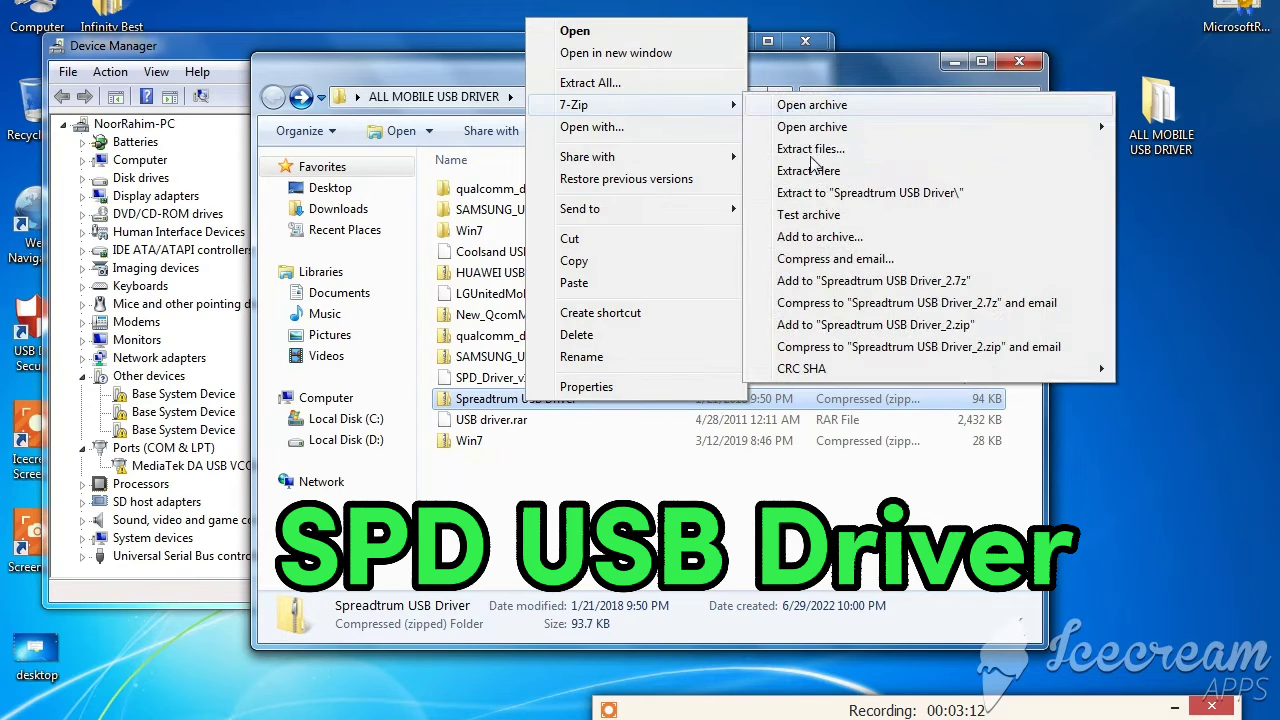
left_click(855, 193)
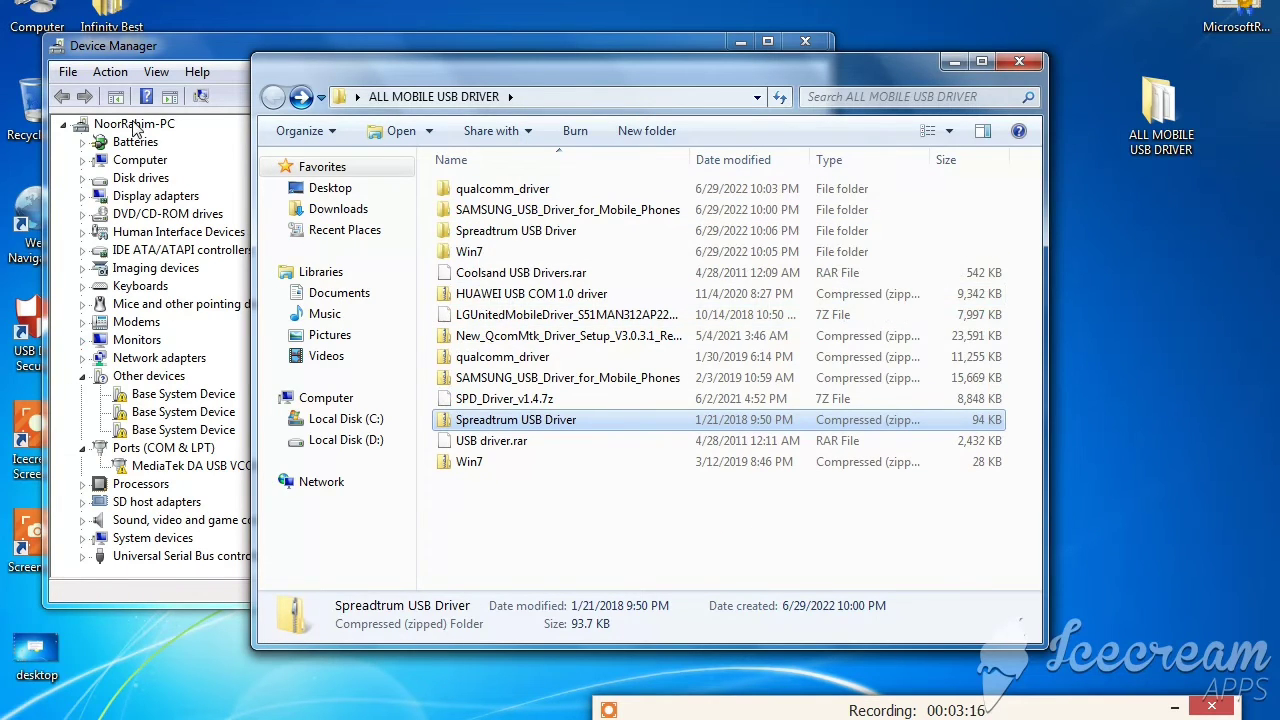
- In Device Manager, start adding legacy hardware selected manually from a list, with Show All Devices as the hardware type
left_click(111, 72)
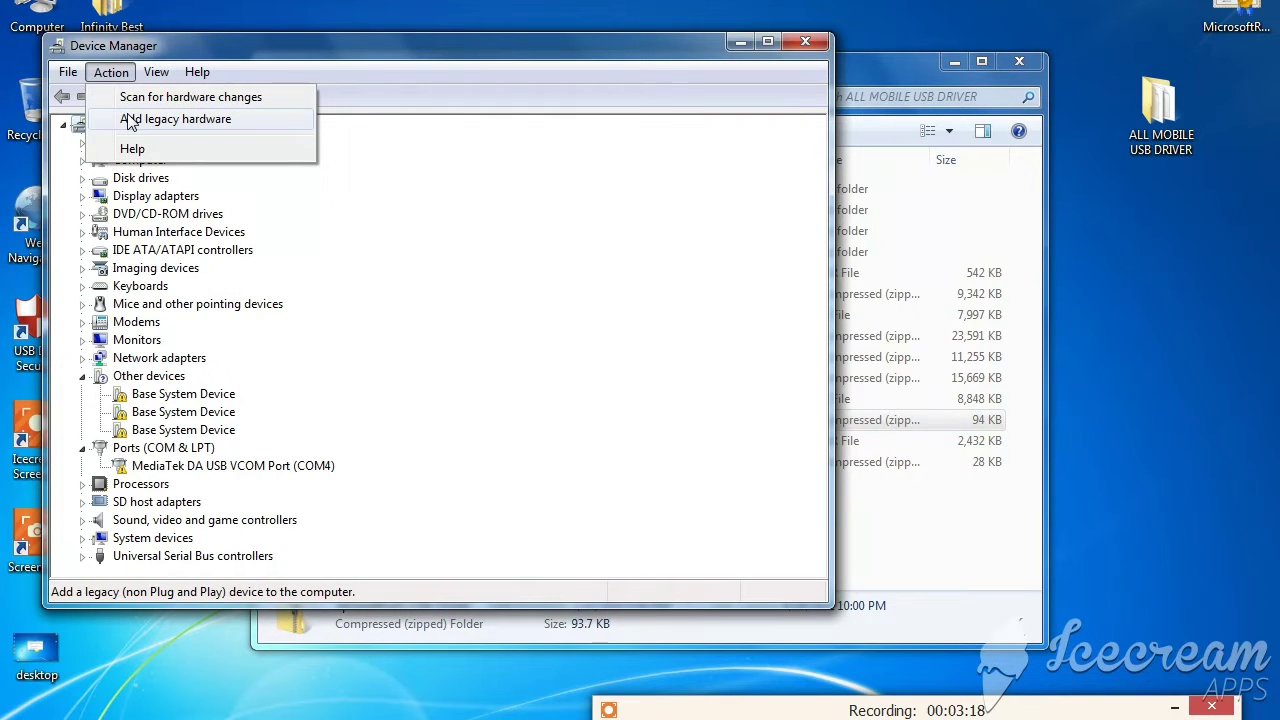
left_click(128, 121)
left_click(522, 539)
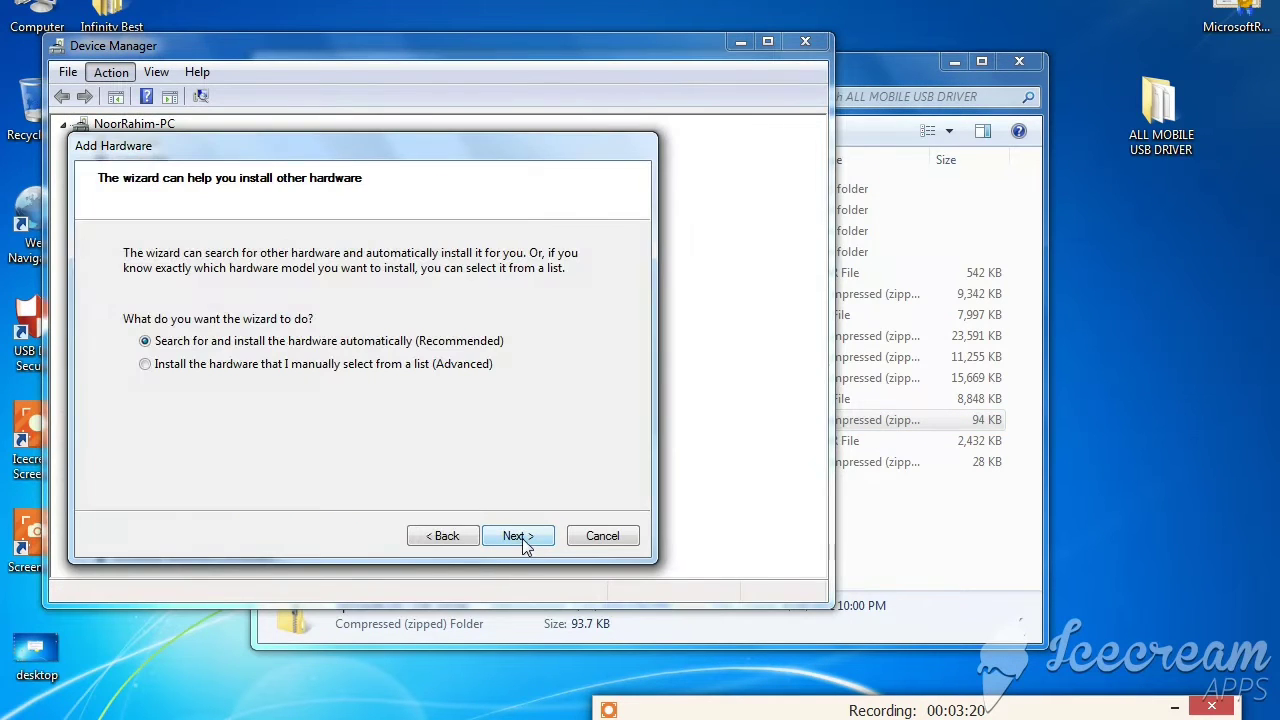
left_click(296, 364)
left_click(509, 543)
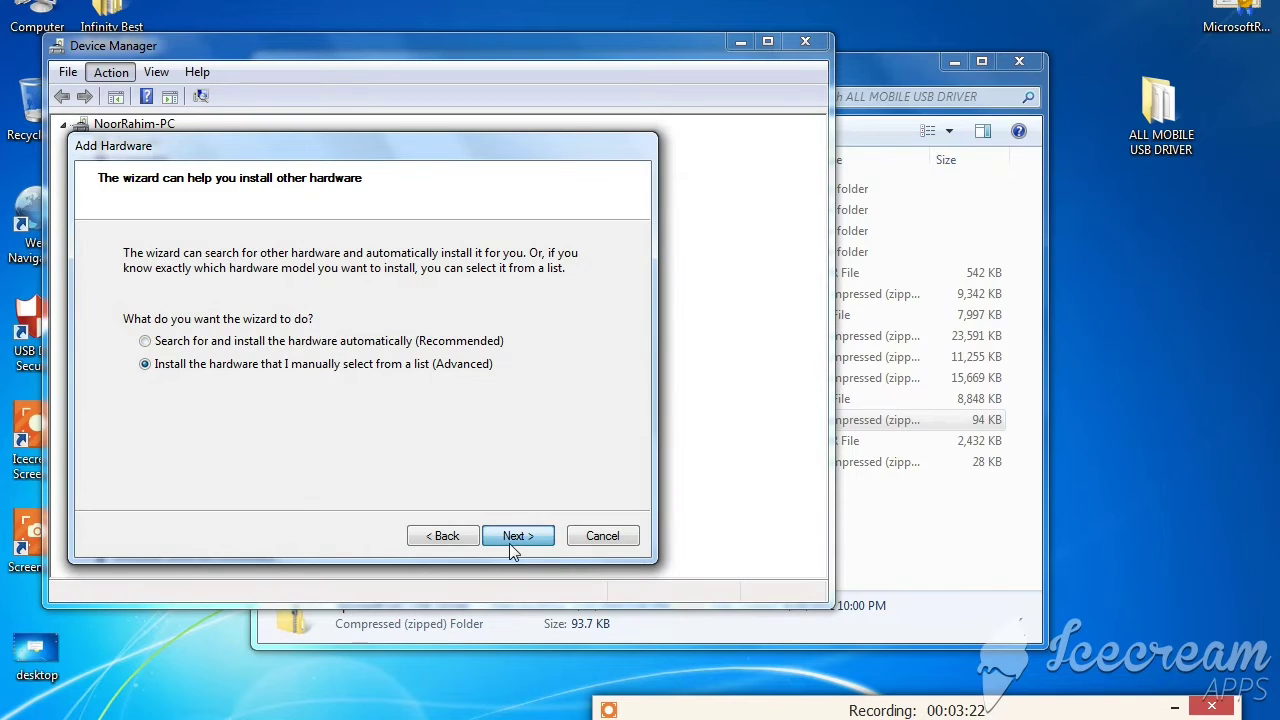
left_click(516, 535)
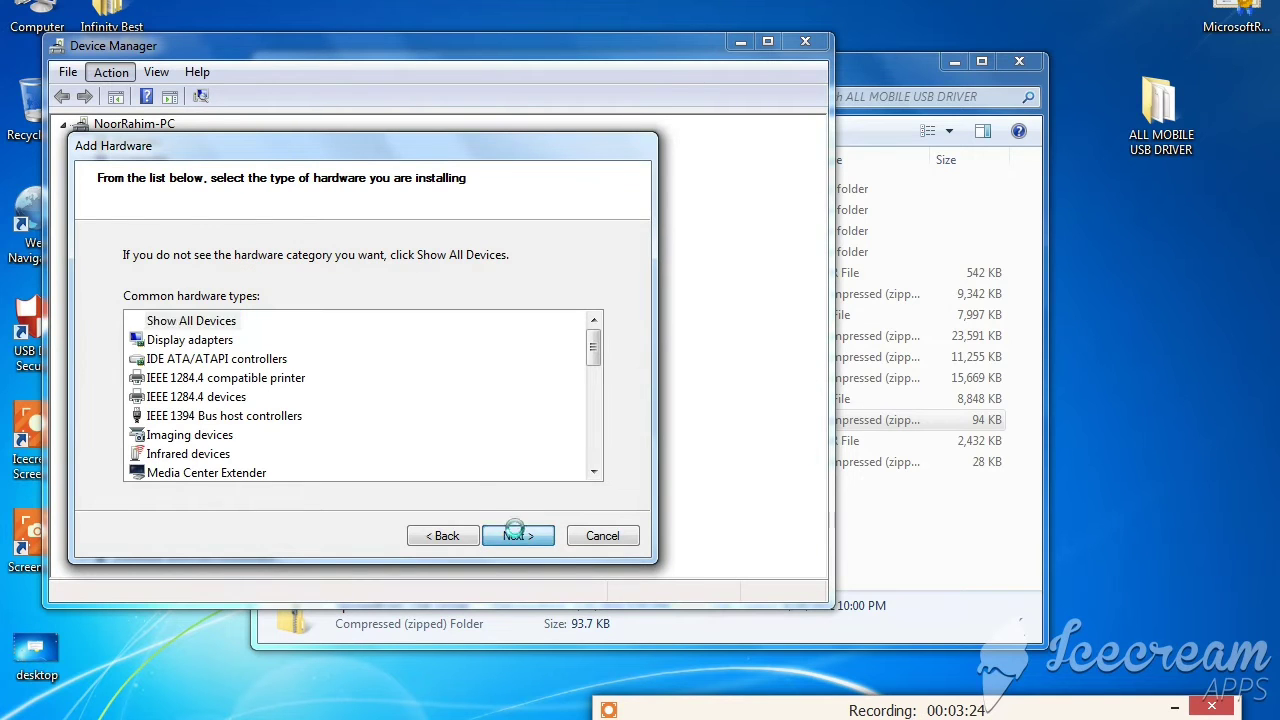
- Load the driver from disk using SciU2S in the x86 folder of the extracted Spreadtrum USB Driver on the desktop
left_click(580, 464)
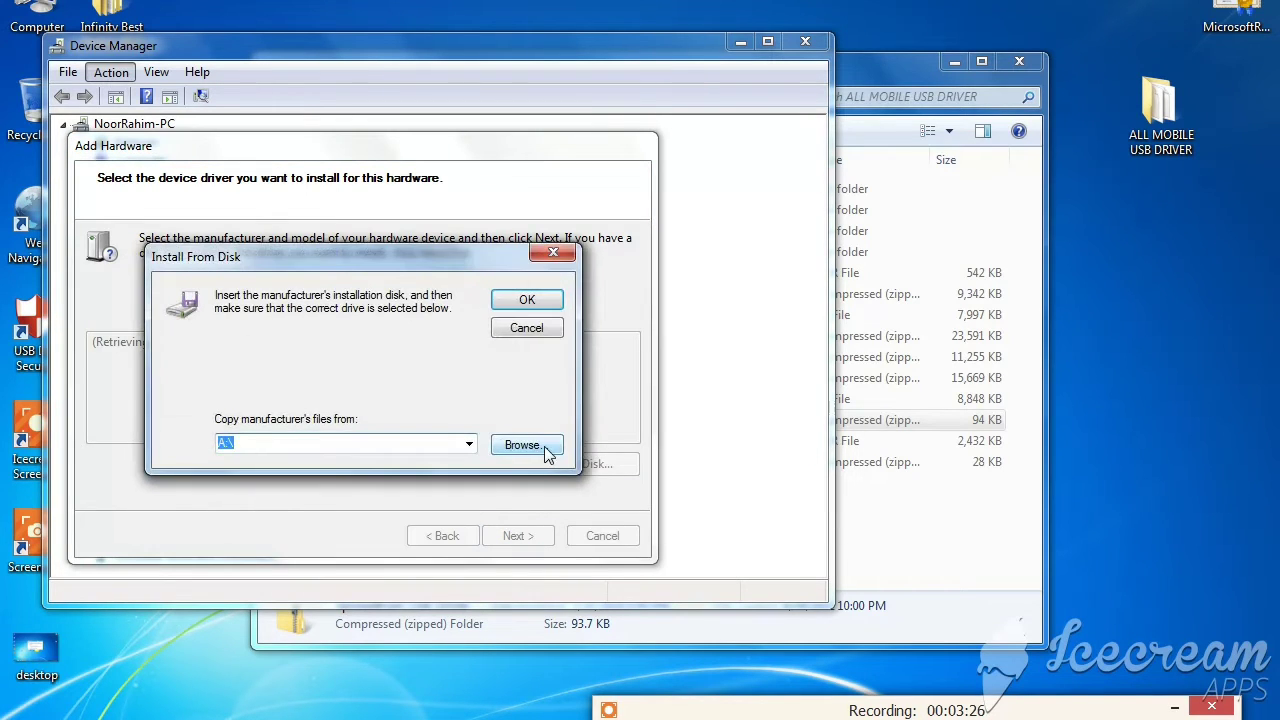
left_click(524, 445)
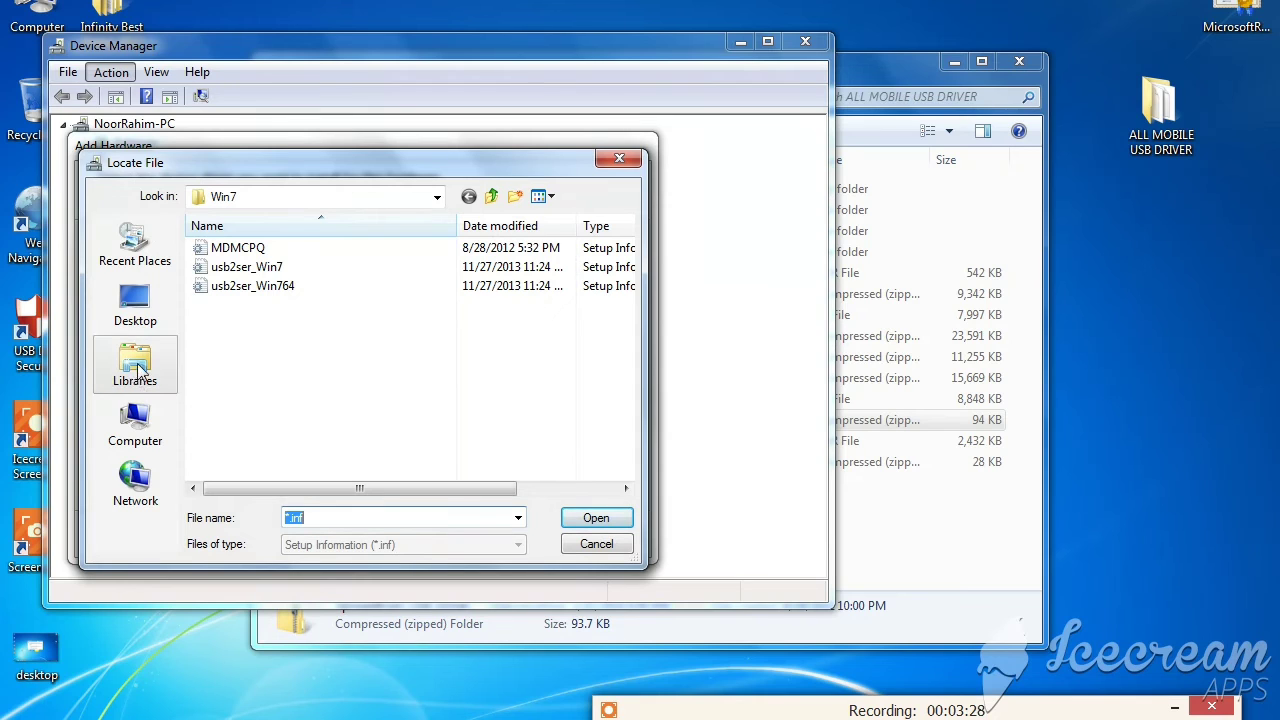
left_click(135, 305)
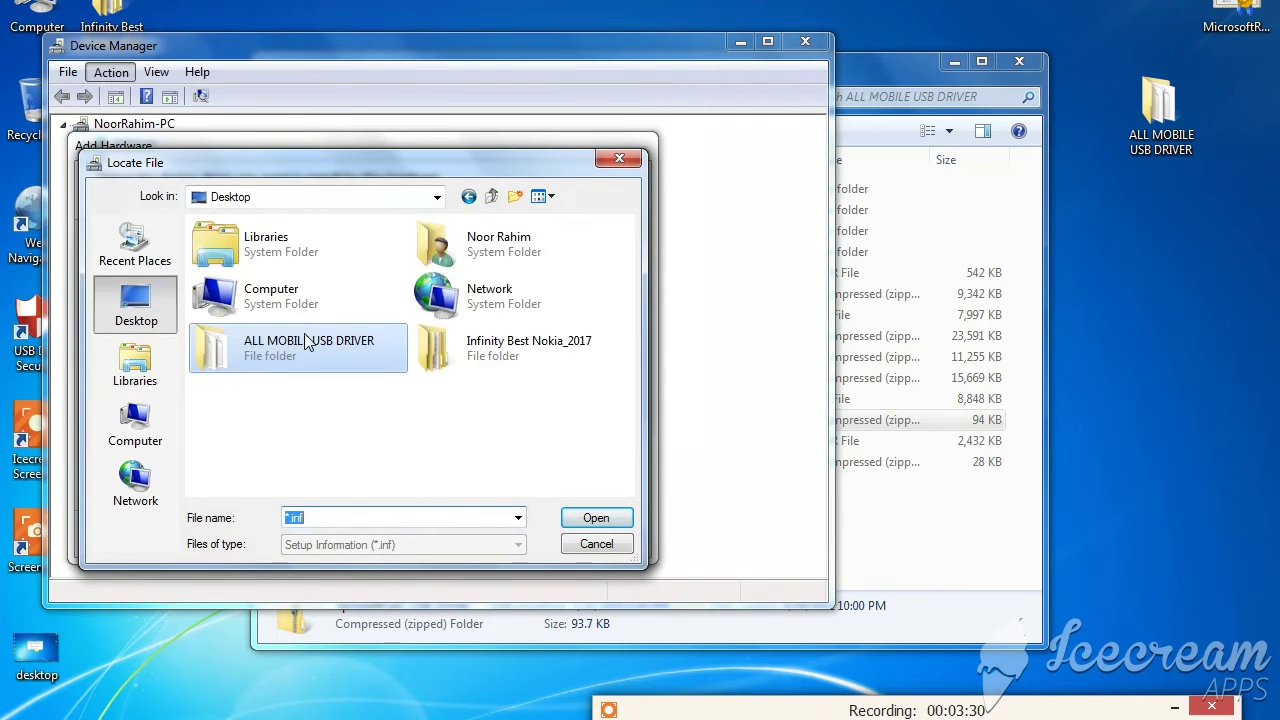
double_click(306, 342)
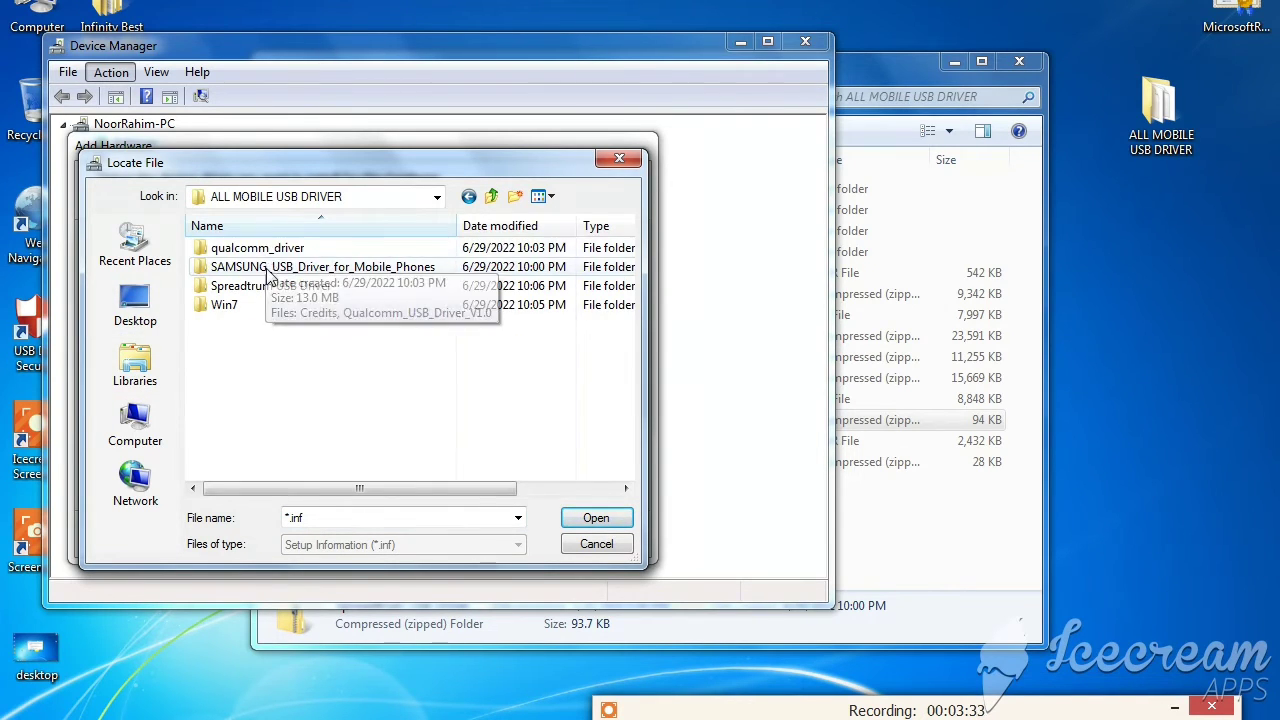
double_click(267, 289)
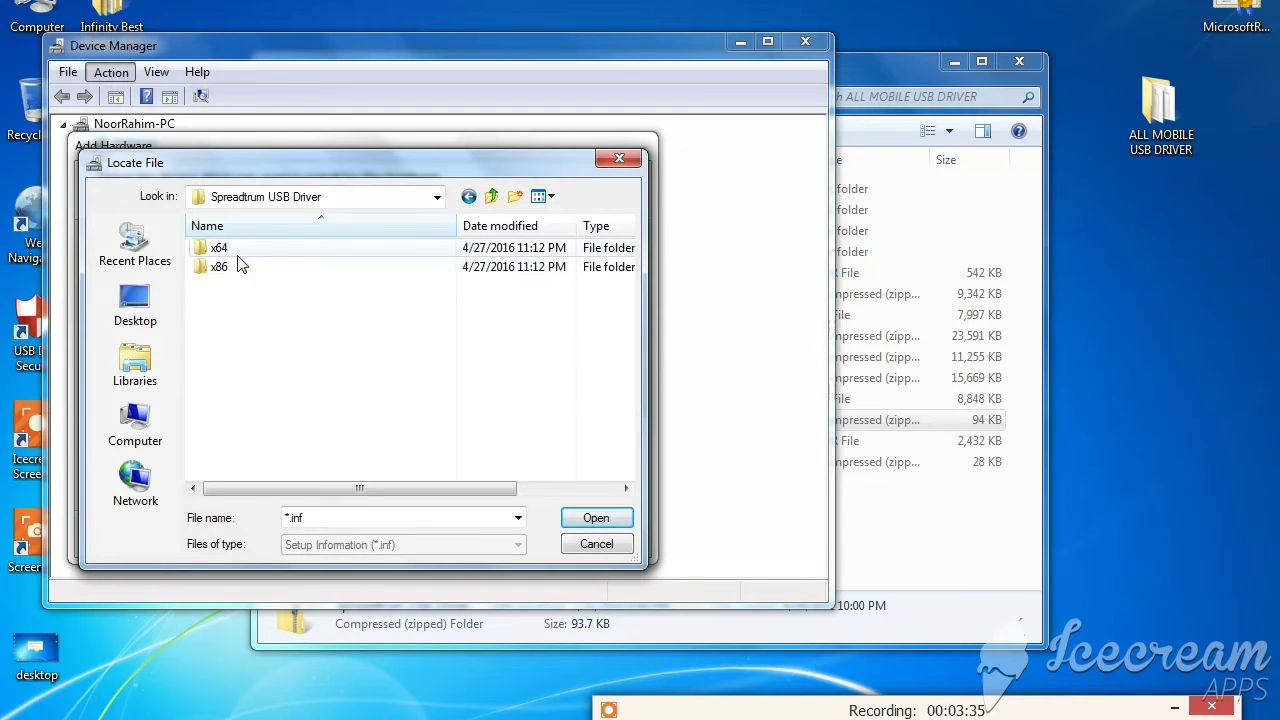
double_click(239, 267)
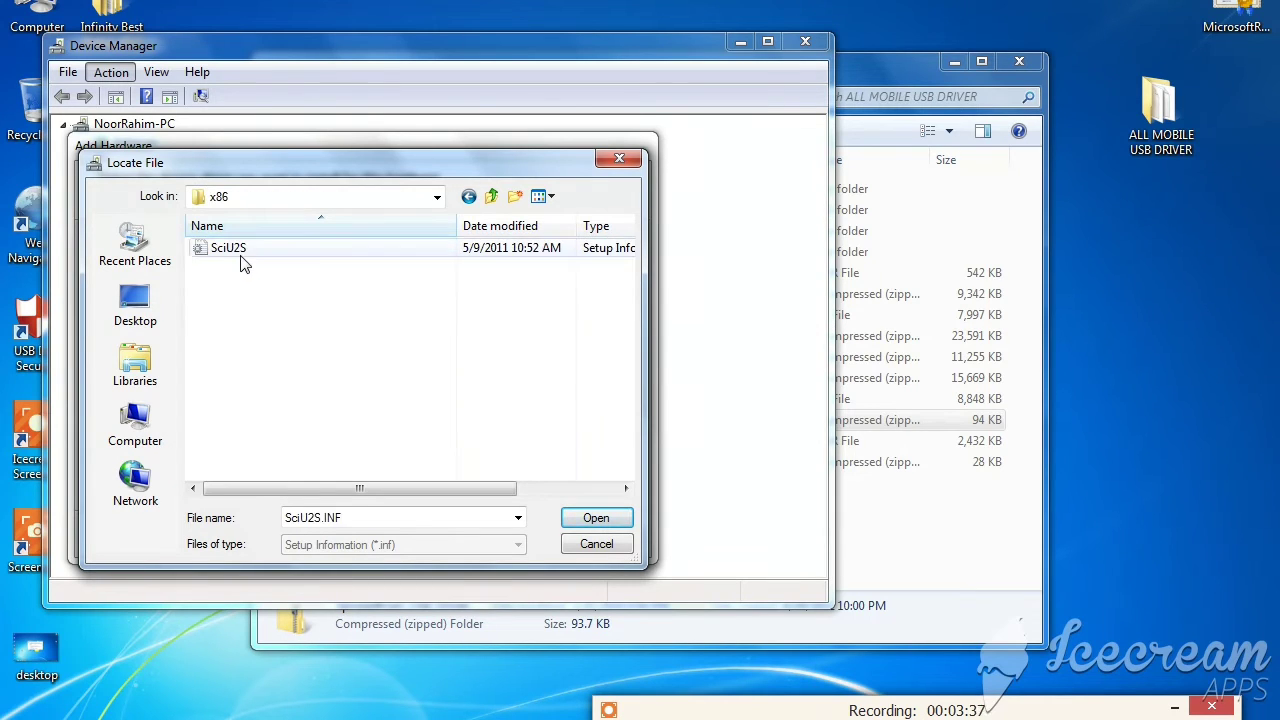
left_click(245, 256)
double_click(245, 256)
left_click(551, 302)
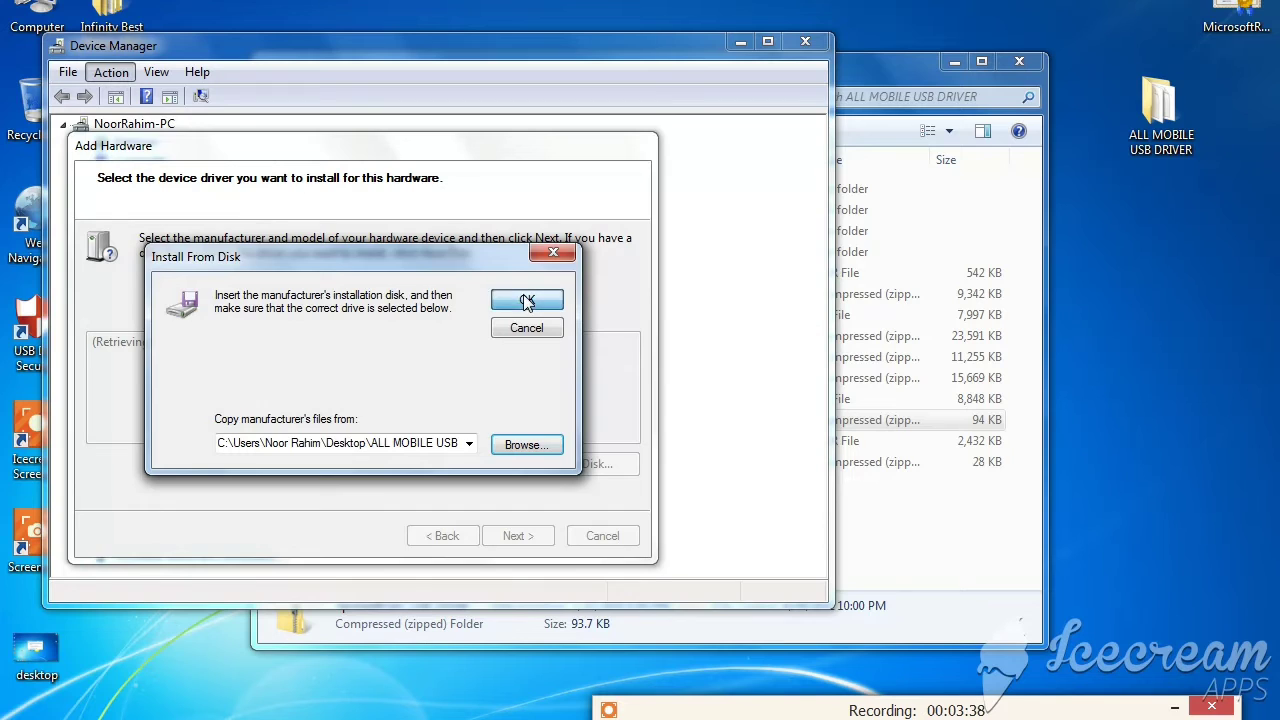
- Install the SCI Anroid USB2Serial driver, allowing the unverified driver software, and finish the Add Hardware wizard
left_click(185, 378)
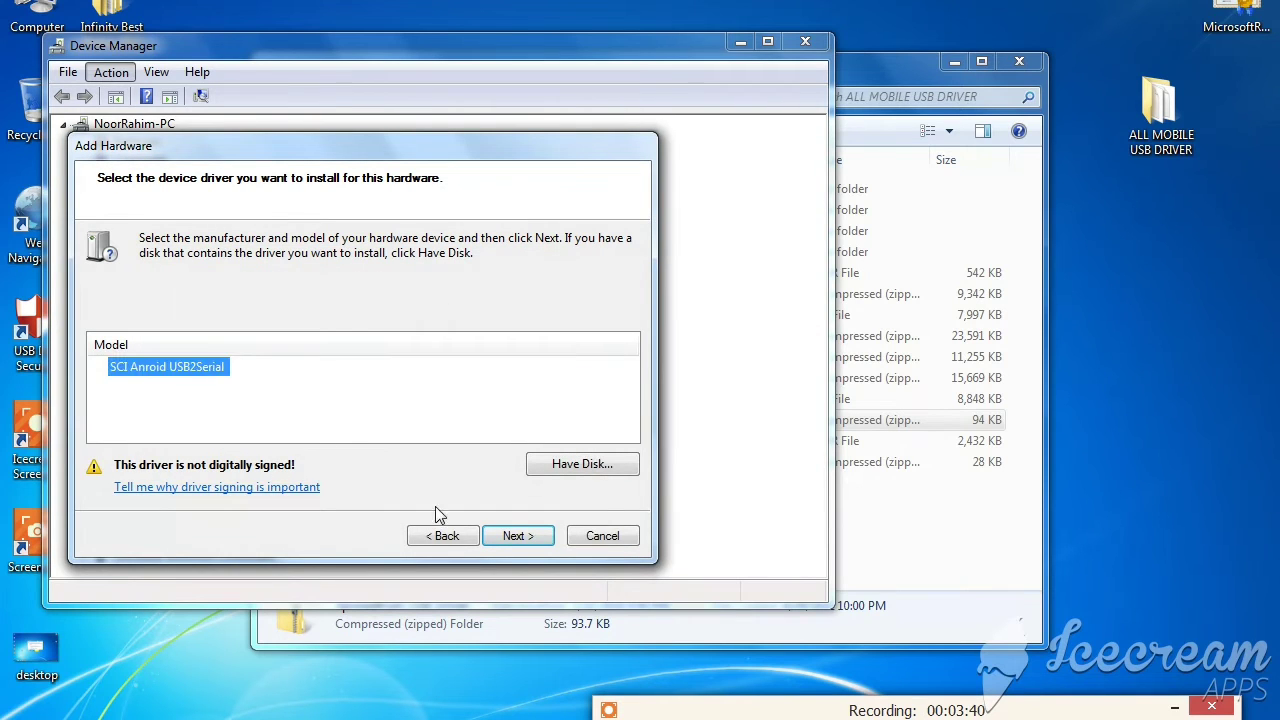
left_click(512, 540)
left_click(510, 536)
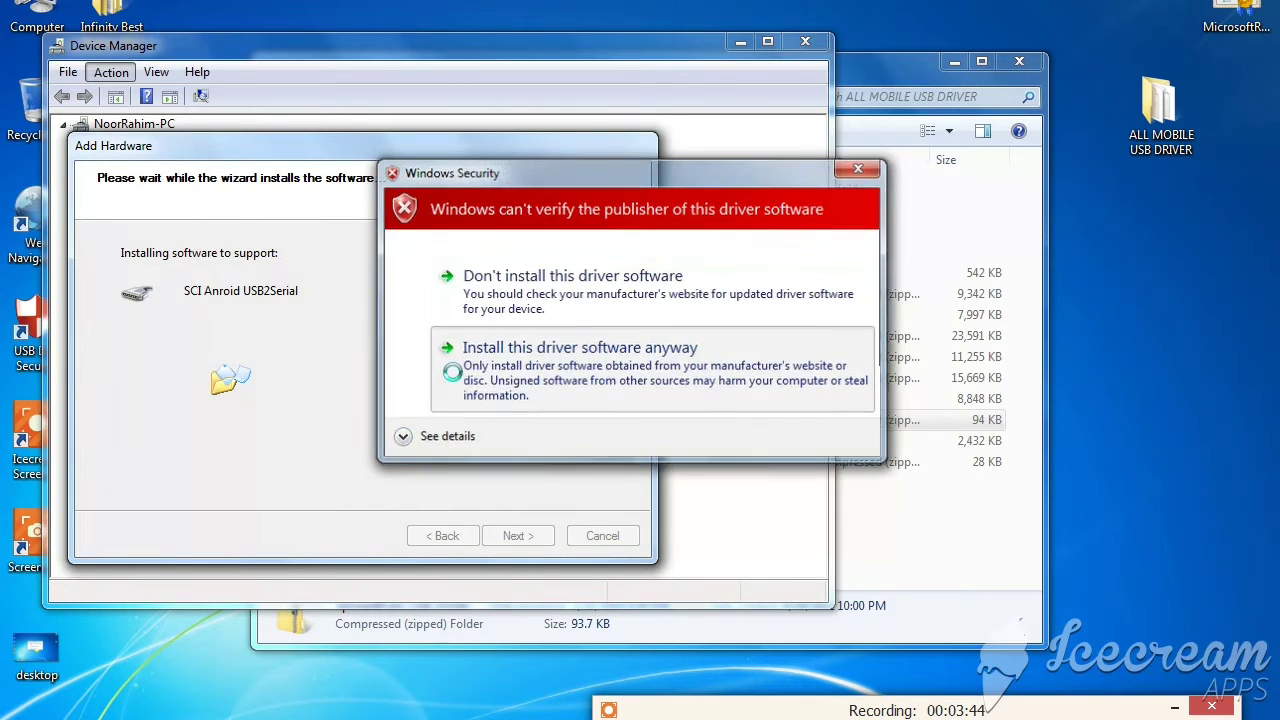
left_click(580, 378)
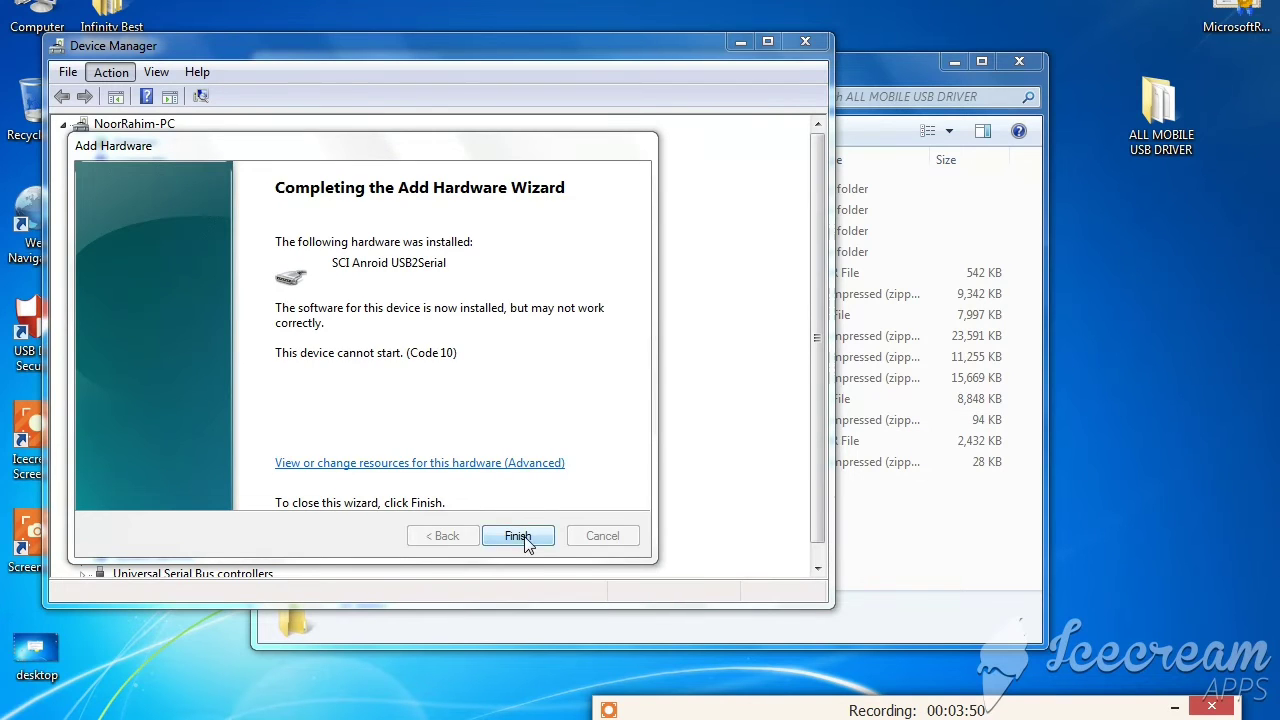
left_click(520, 538)
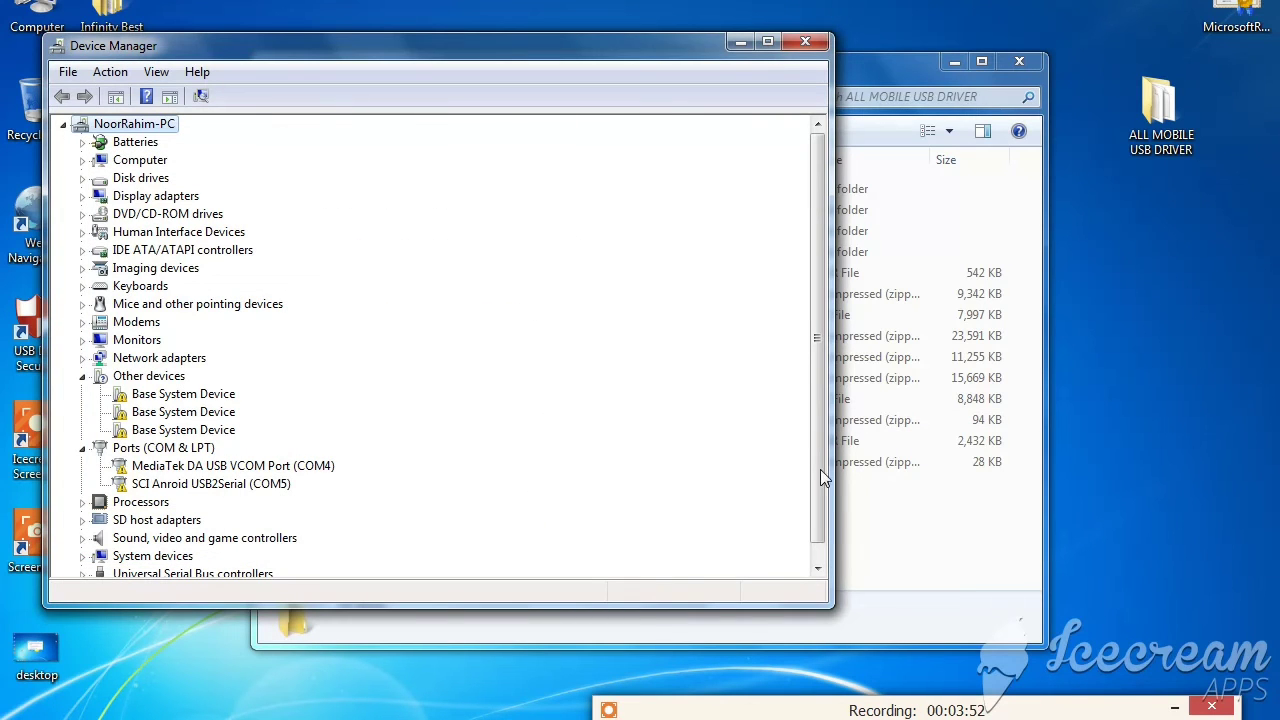
- Extract Coolsand USB Drivers.rar in ALL MOBILE USB DRIVER with 7-Zip into a folder of the same name
left_click(895, 509)
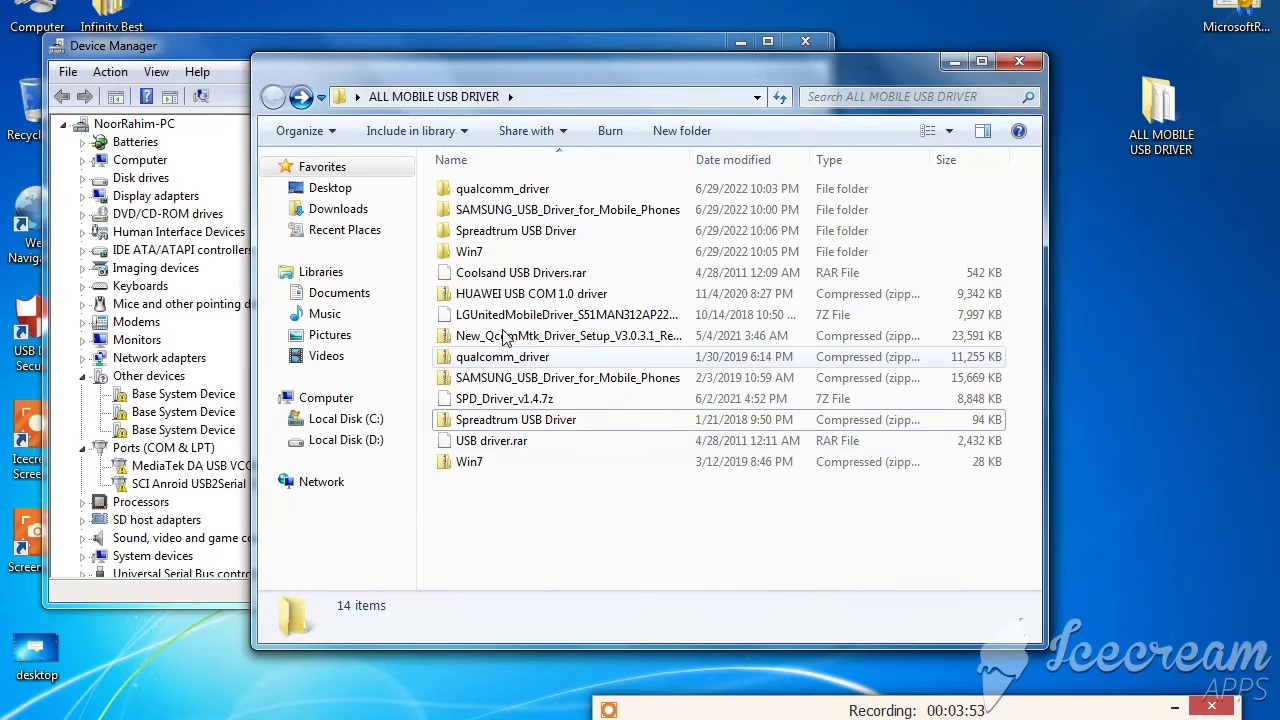
left_click(515, 270)
right_click(540, 272)
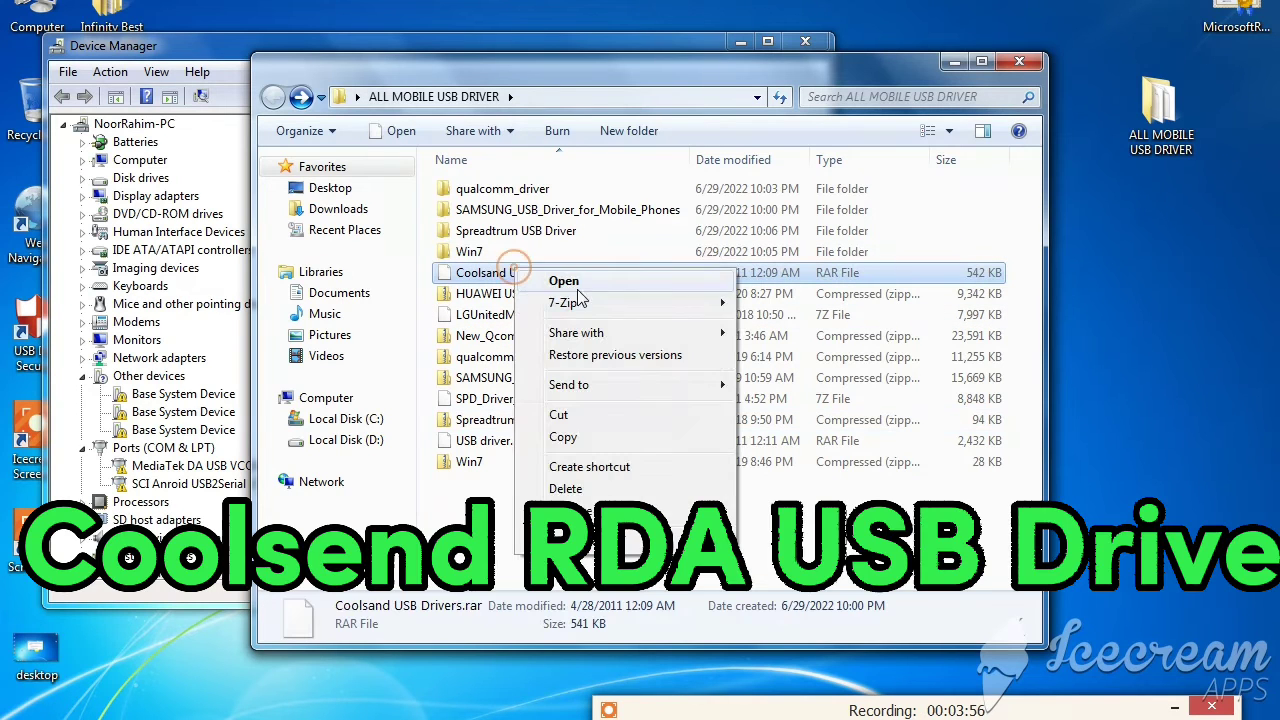
mouse_move(580, 300)
left_click(823, 392)
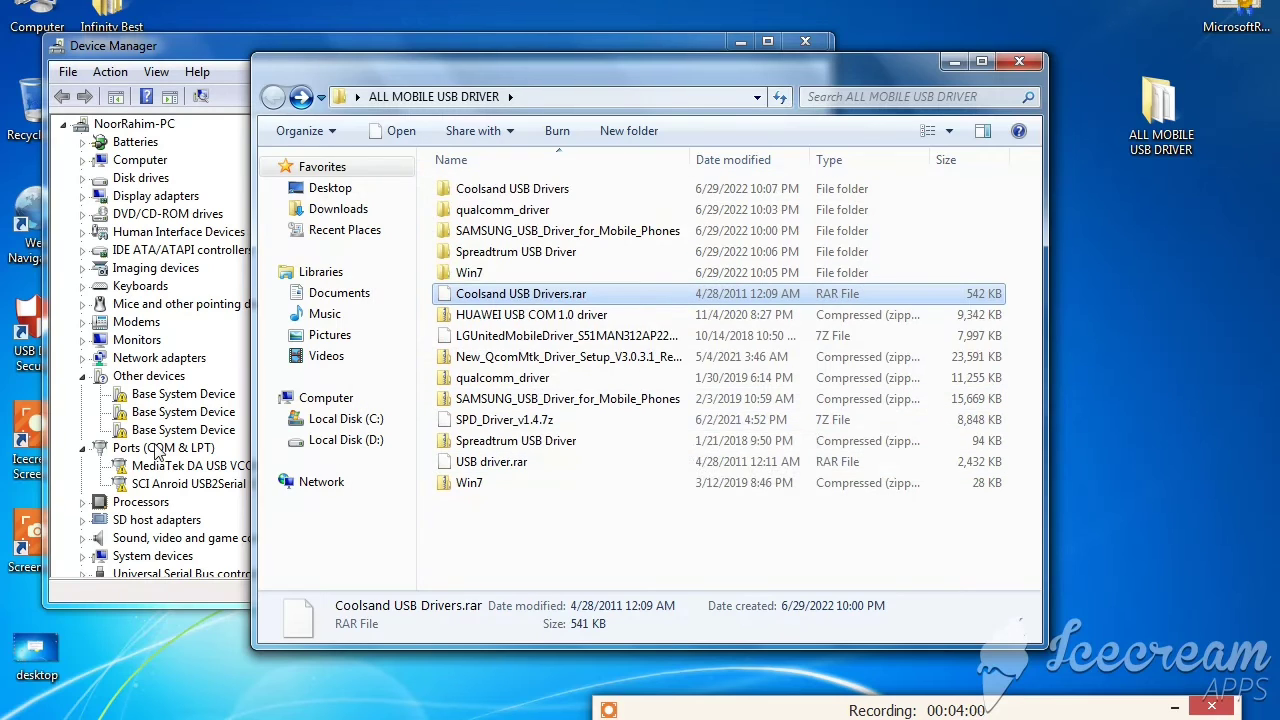
- Start another legacy hardware installation in Device Manager, choosing manual selection from a list and Show All Devices
left_click(108, 72)
left_click(130, 118)
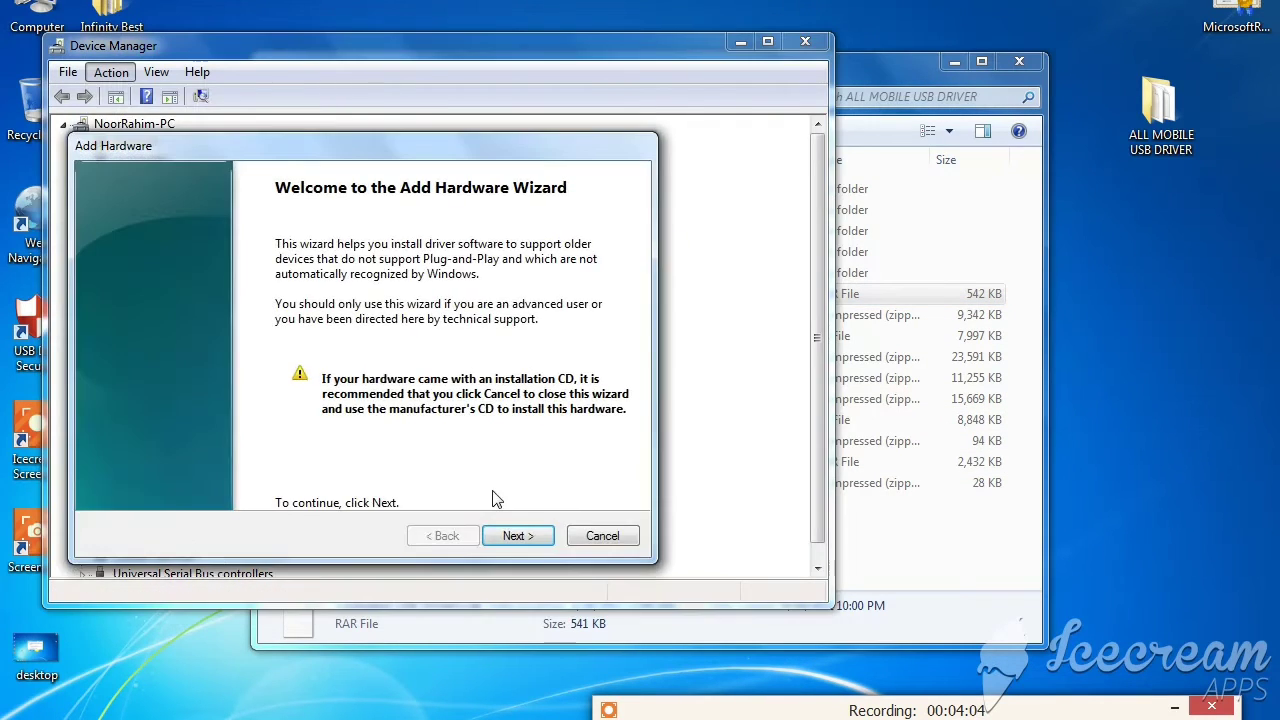
left_click(516, 536)
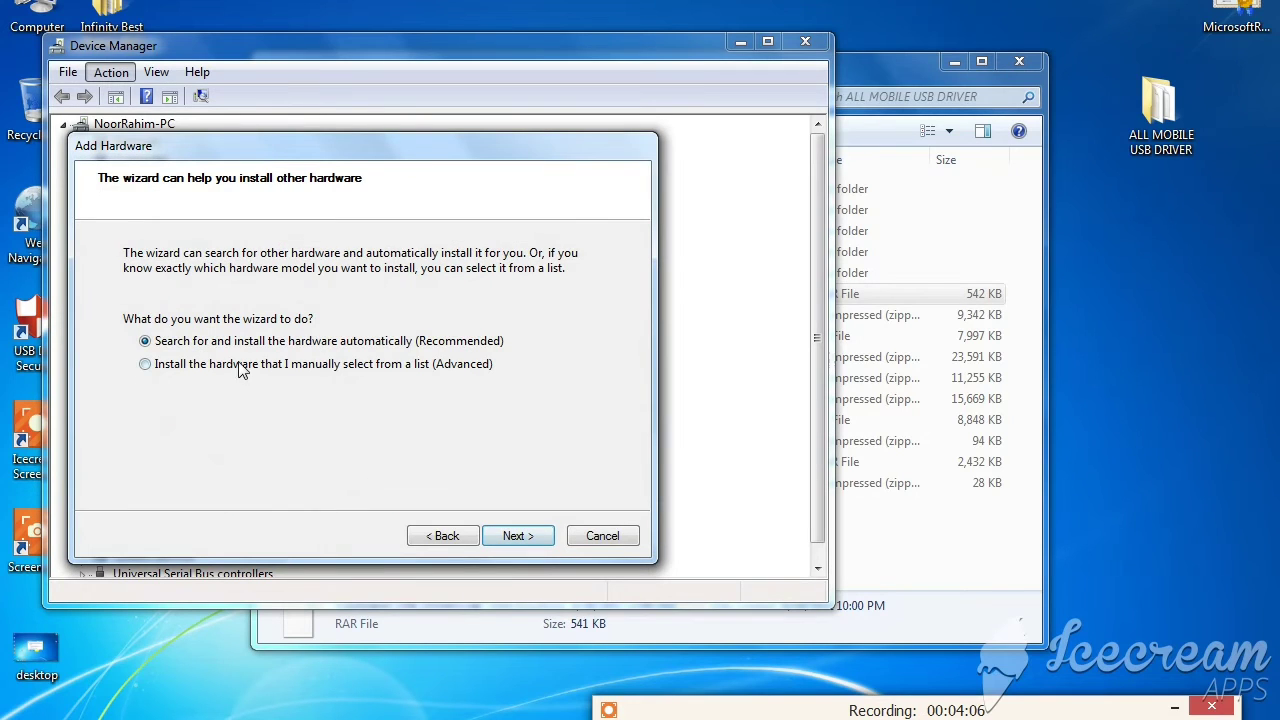
left_click(240, 365)
left_click(518, 536)
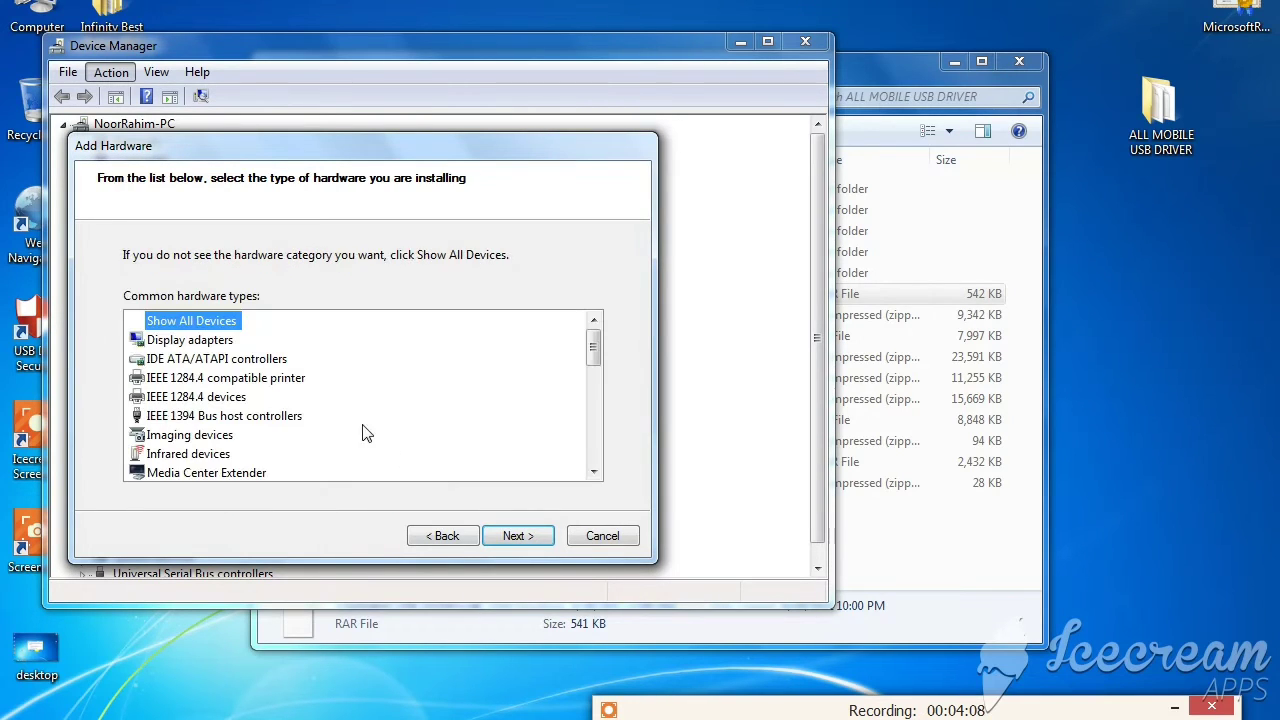
left_click(493, 541)
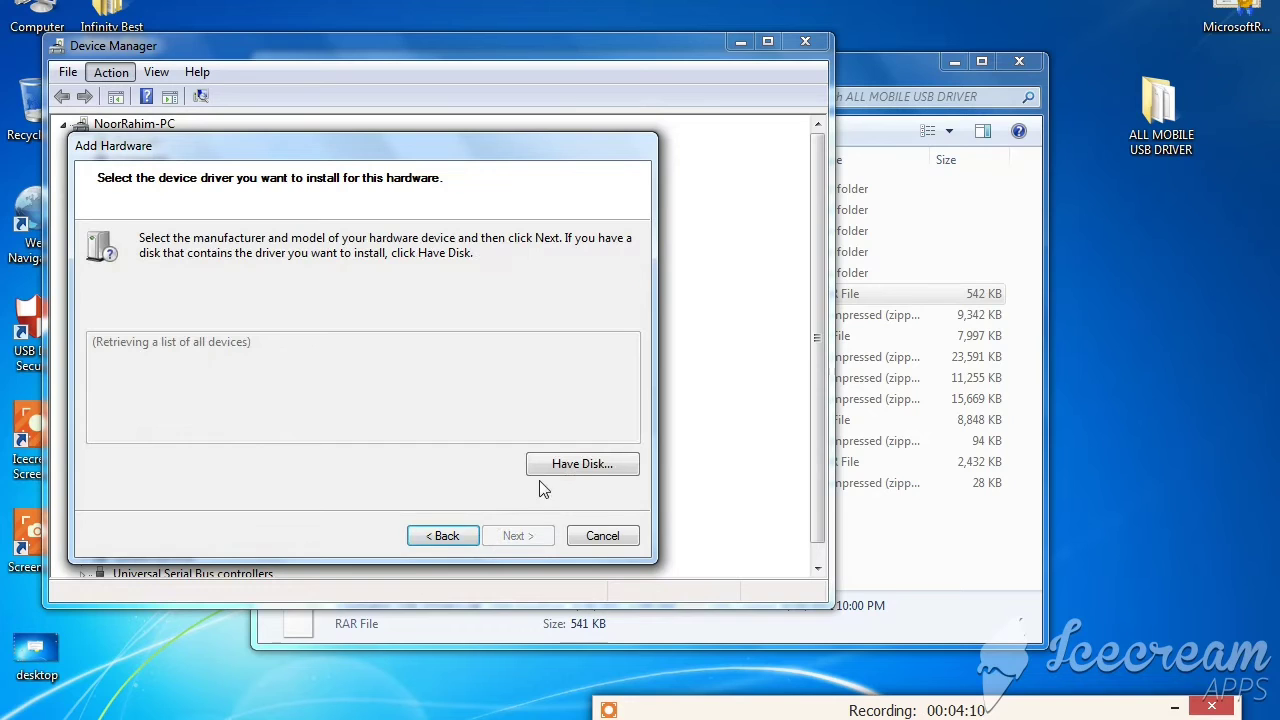
- Load the driver from disk using %RDA_USB_Driver_for_gallite_880x in the desktop's ALL MOBILE USB DRIVER folder, inside Coolsand USB Drivers
left_click(586, 464)
left_click(492, 445)
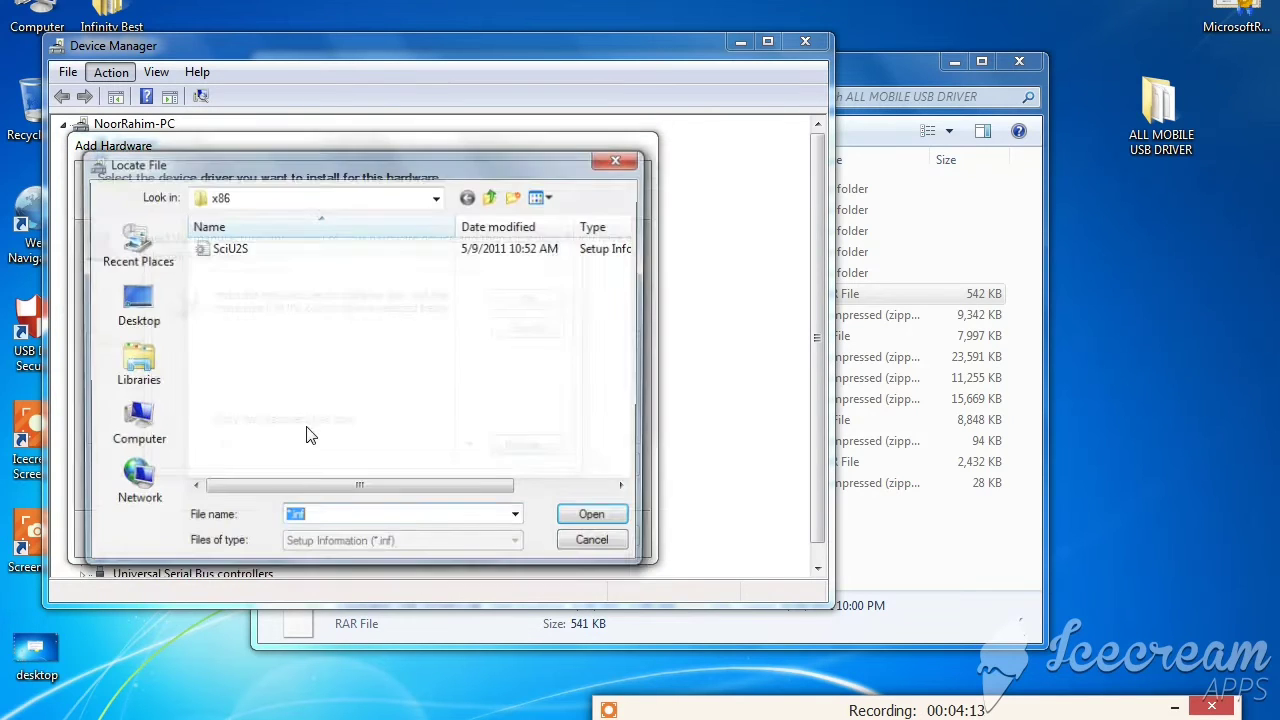
left_click(135, 305)
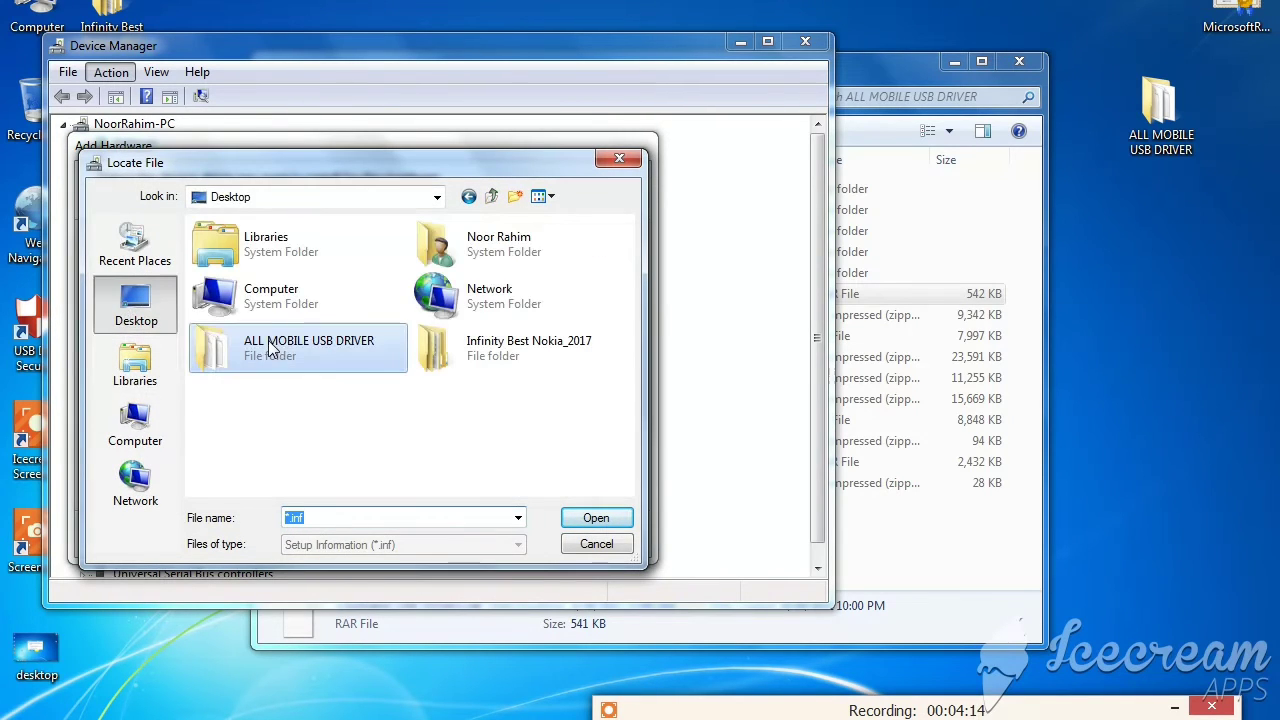
double_click(366, 354)
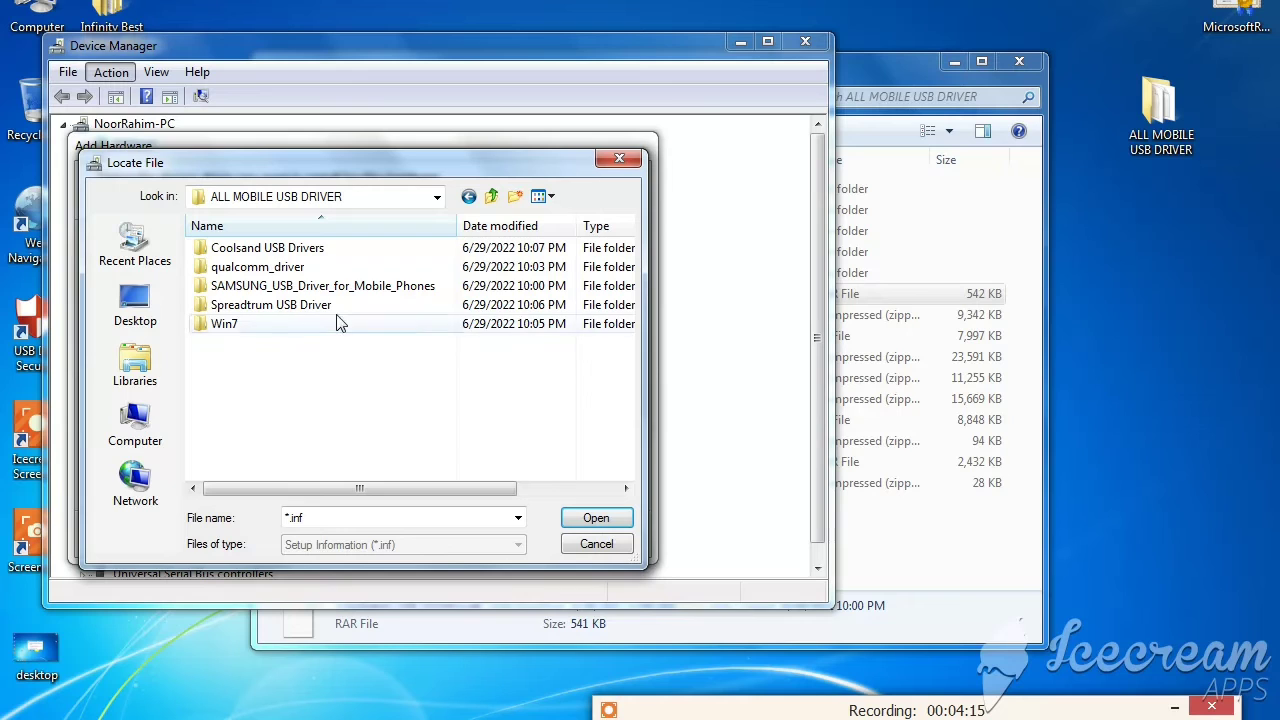
double_click(304, 250)
double_click(302, 250)
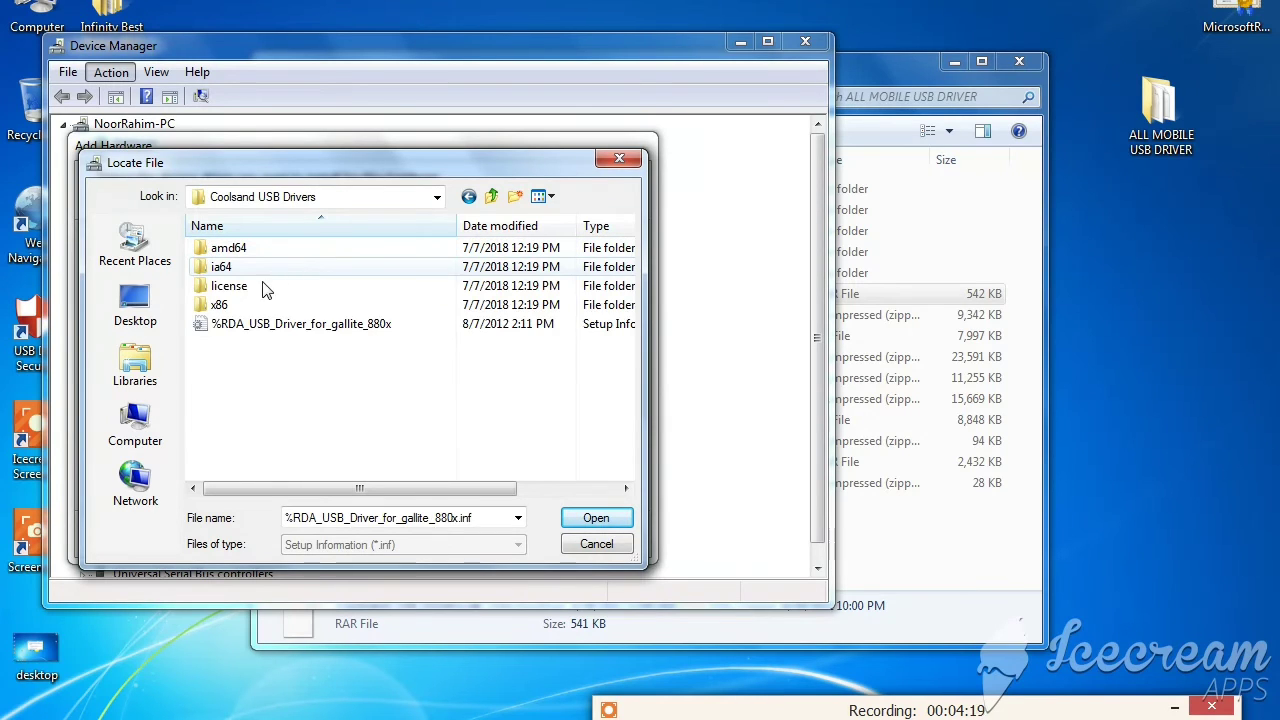
double_click(257, 330)
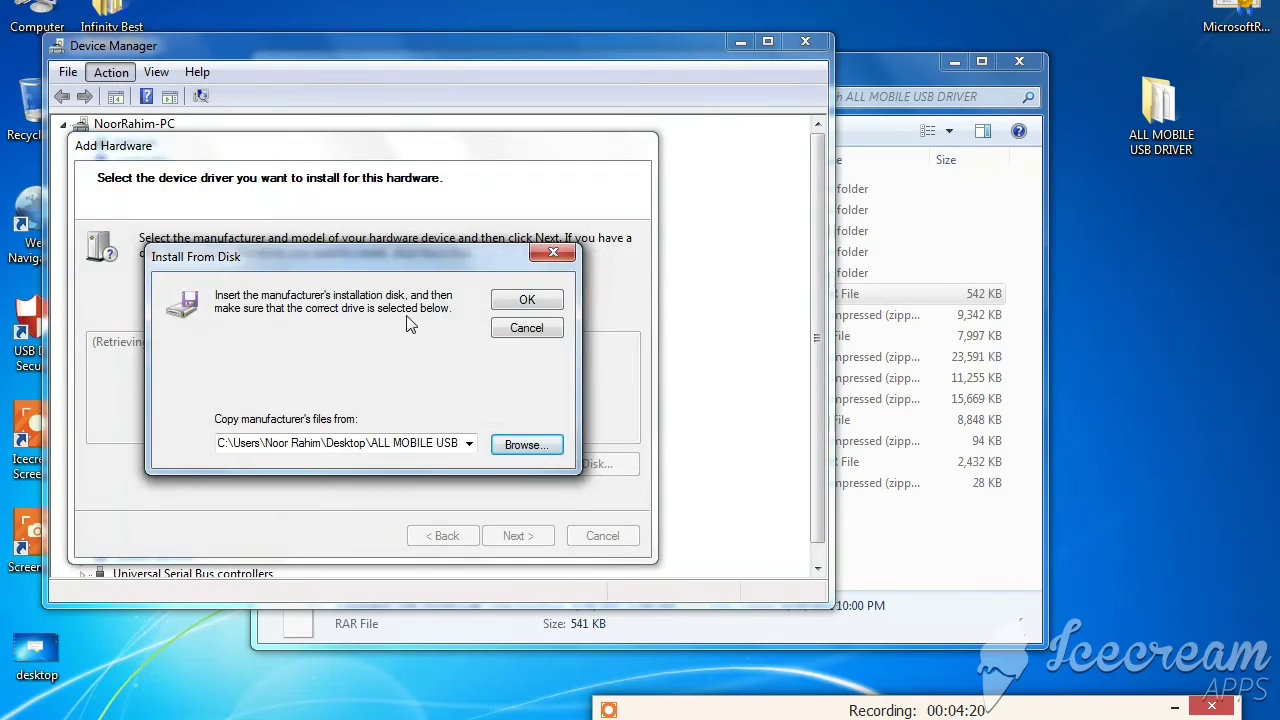
left_click(527, 303)
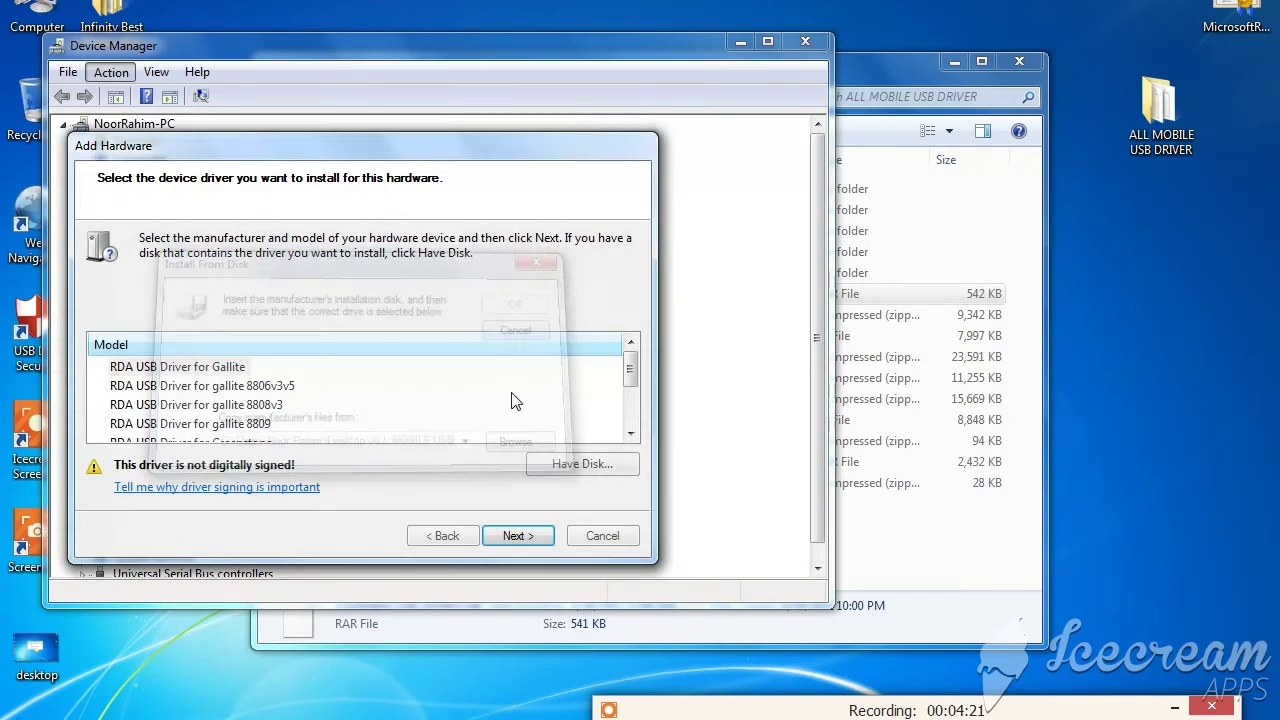
- Install the RDA USB Driver for Gallite, allowing the unverified driver software, and finish the Add Hardware wizard
left_click(528, 537)
left_click(528, 537)
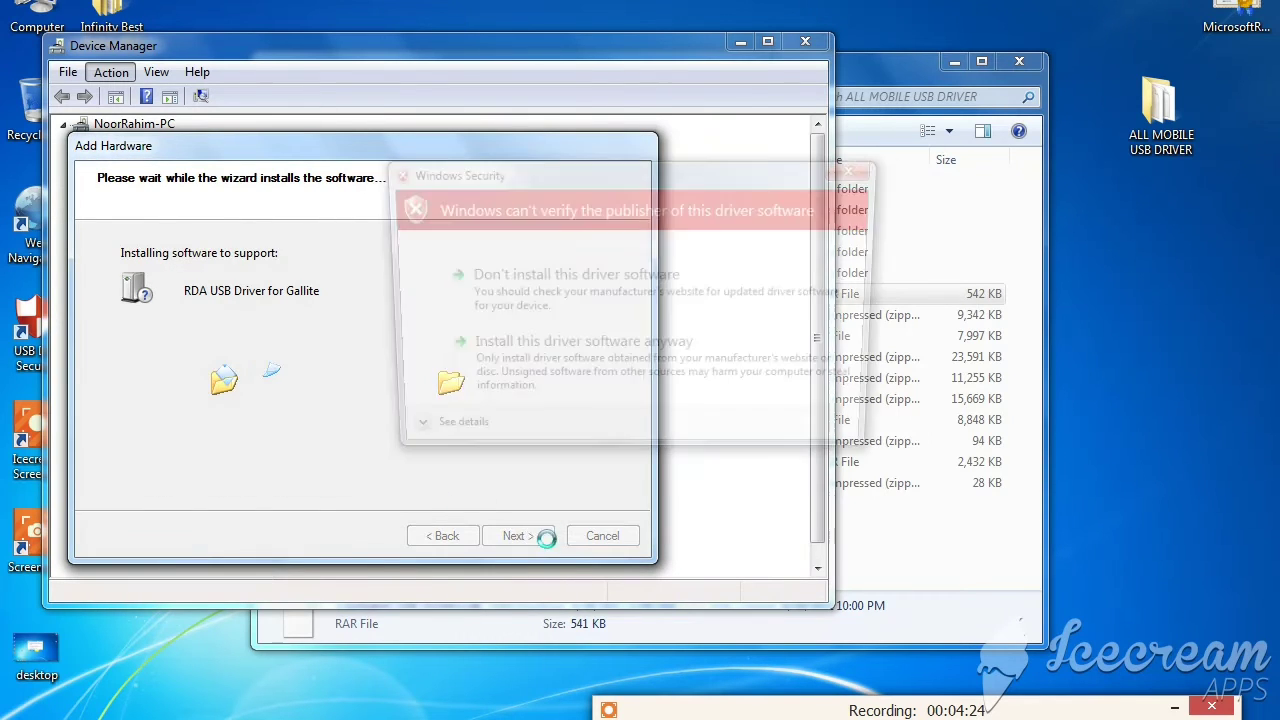
left_click(580, 360)
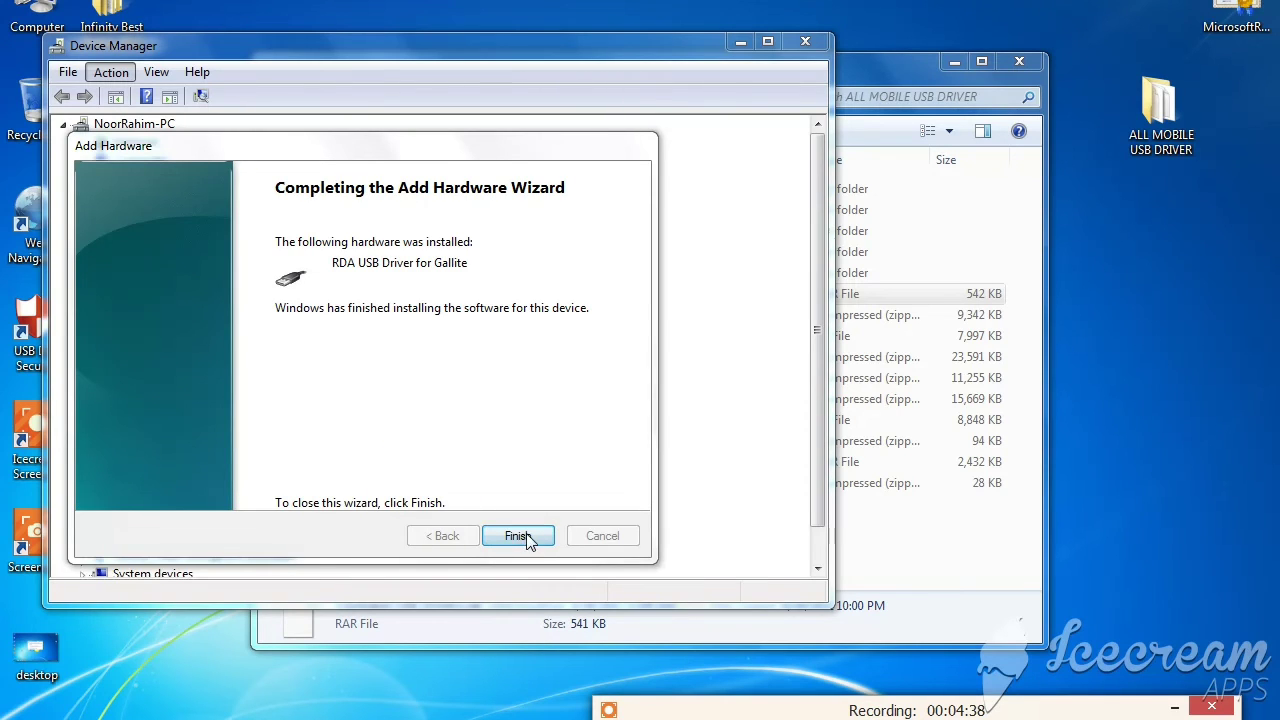
left_click(517, 534)
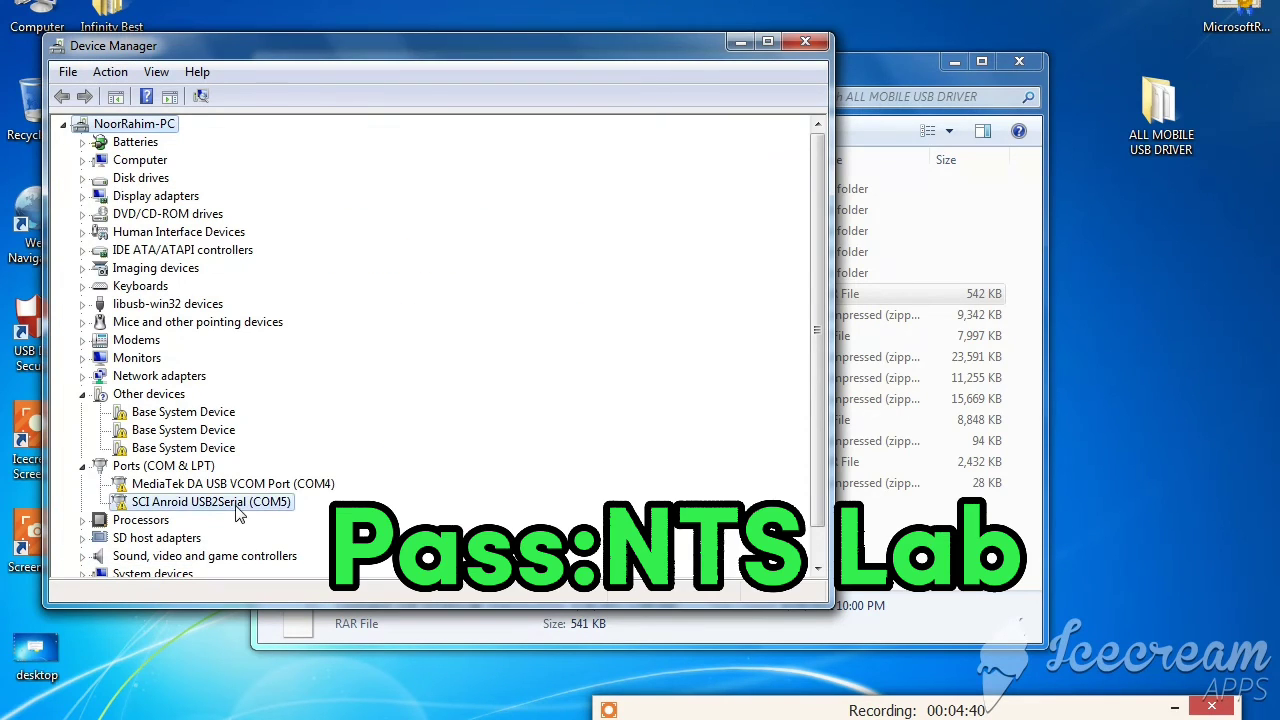
- Check the SCI and MediaTek ports and the RDA device under libusb-win32 devices in Device Manager
left_click(238, 502)
left_click(246, 486)
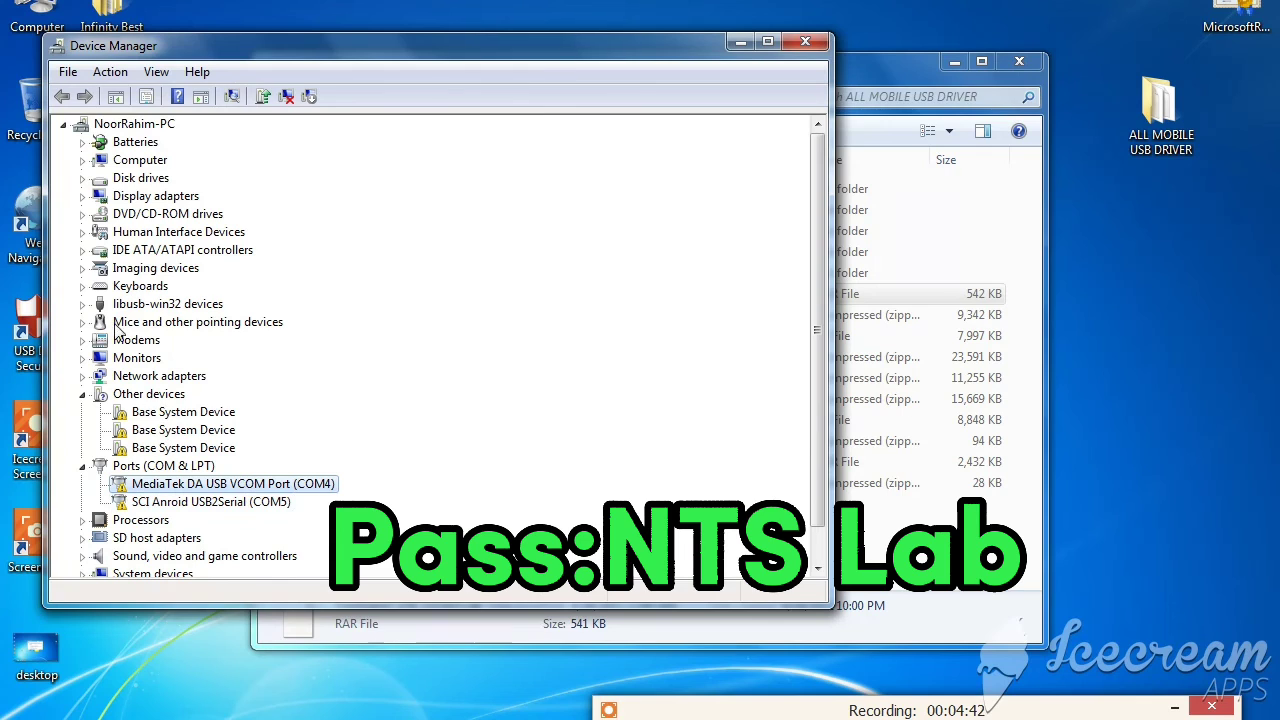
left_click(83, 306)
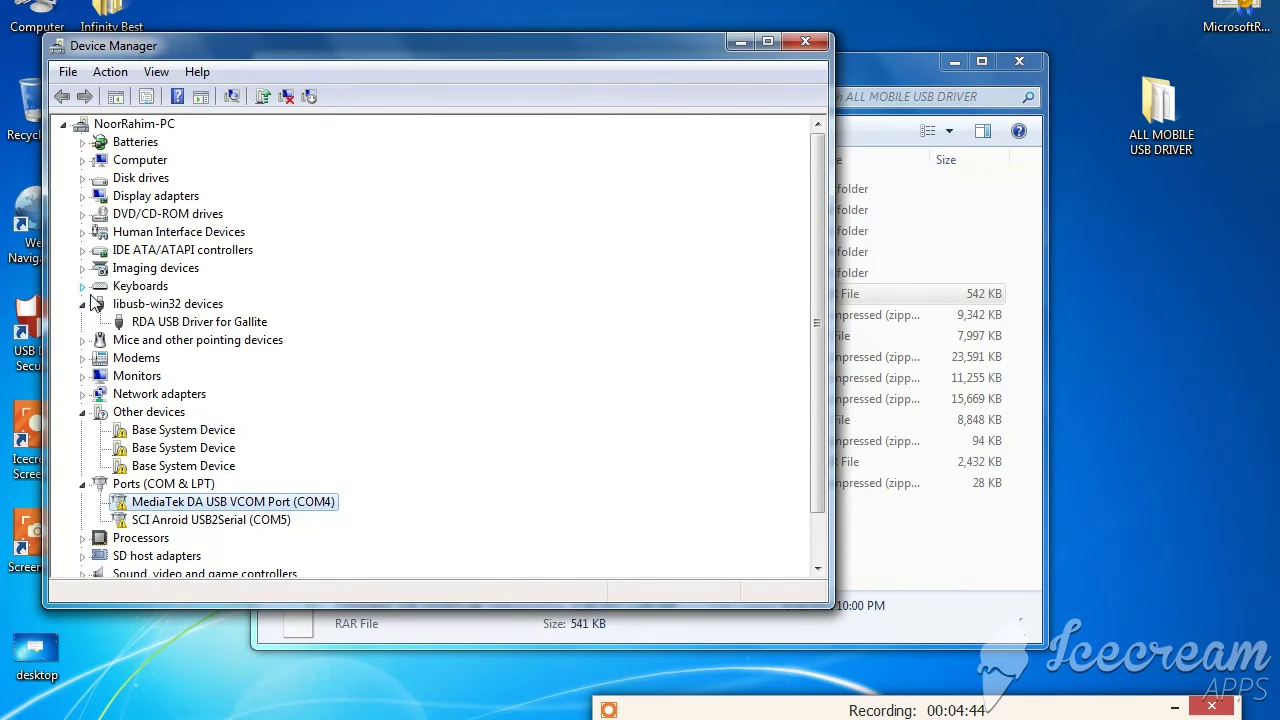
left_click(156, 323)
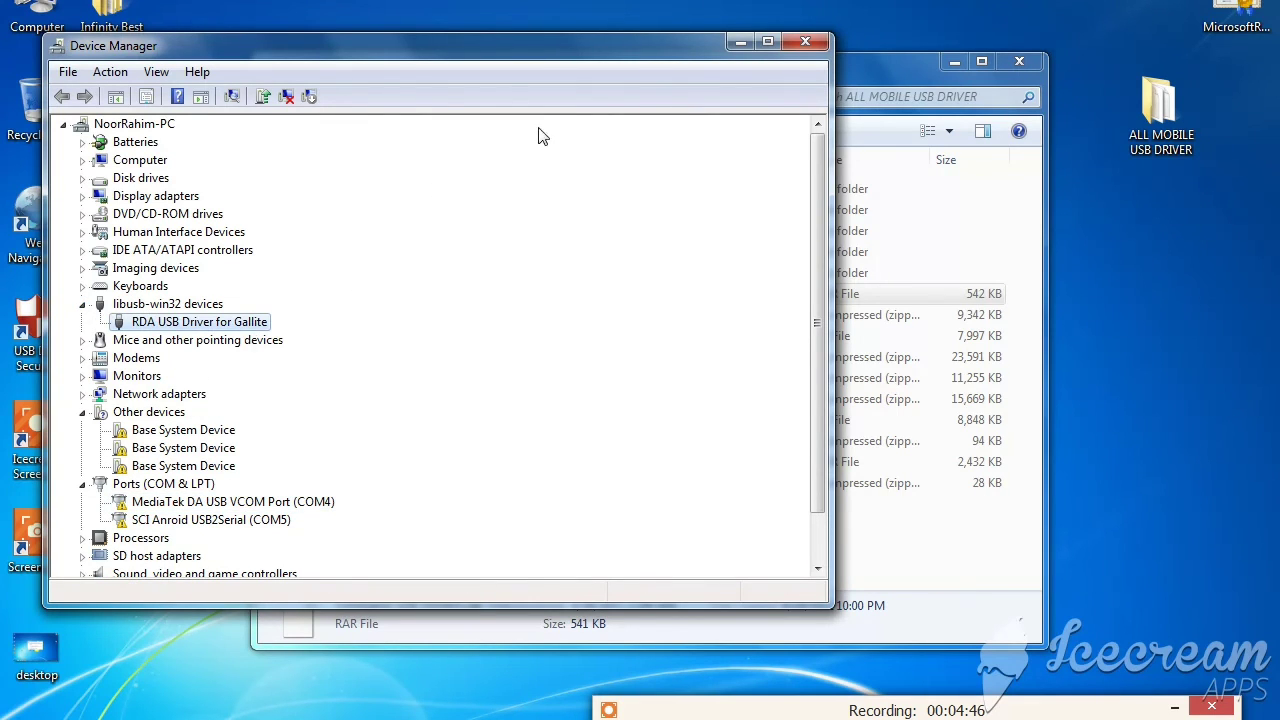
- Switch to the ALL MOBILE USB DRIVER folder and bring up the available actions for the LGUnitedMobileDriver 7Z archive
left_click(941, 582)
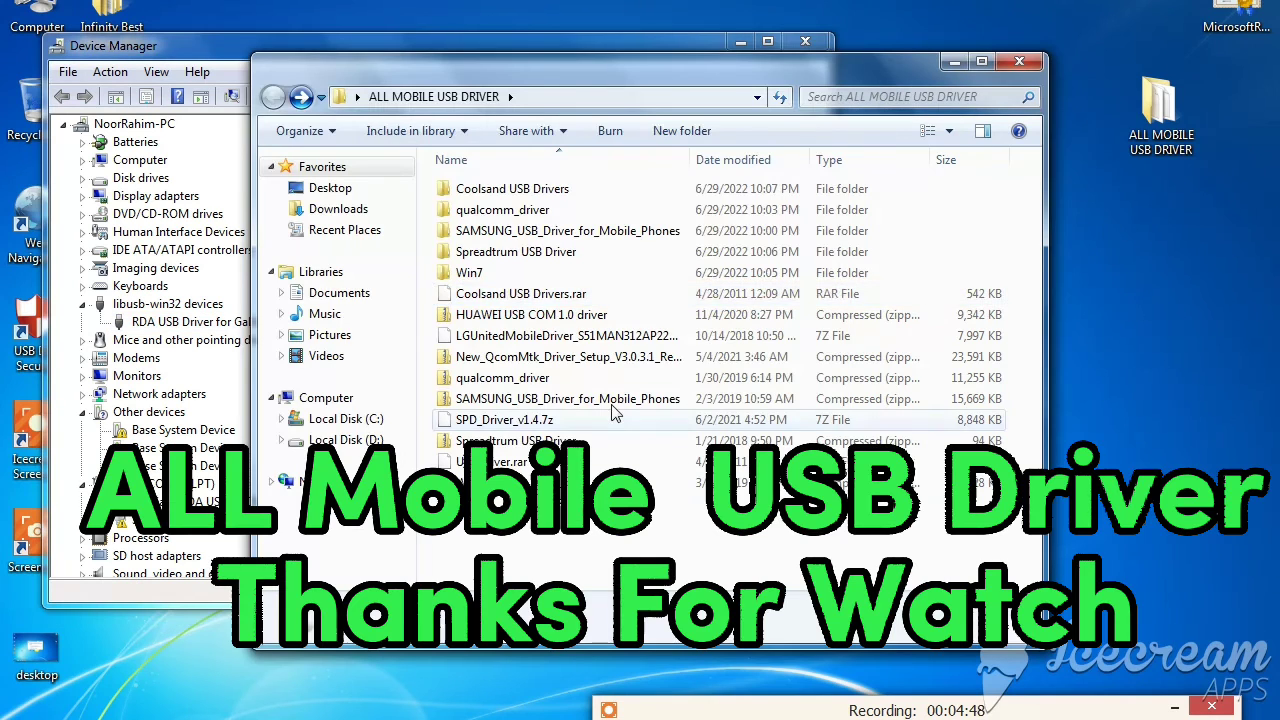
left_click(517, 340)
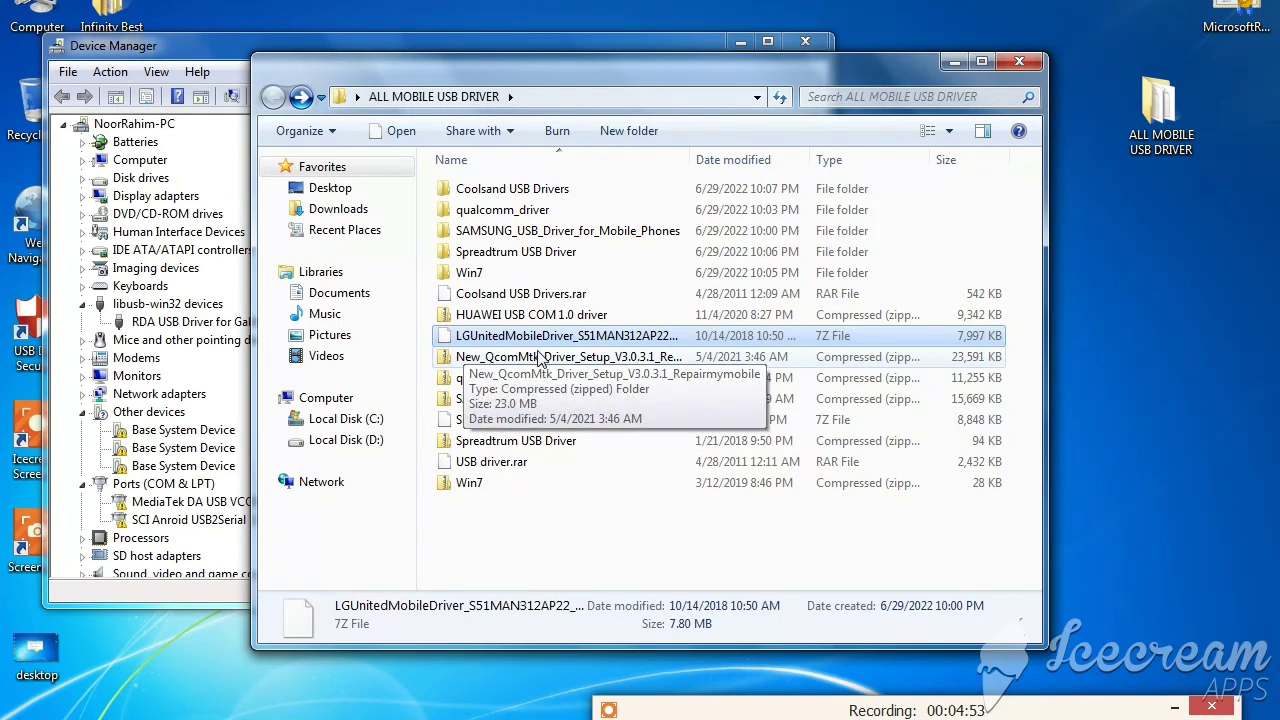
left_click(540, 358)
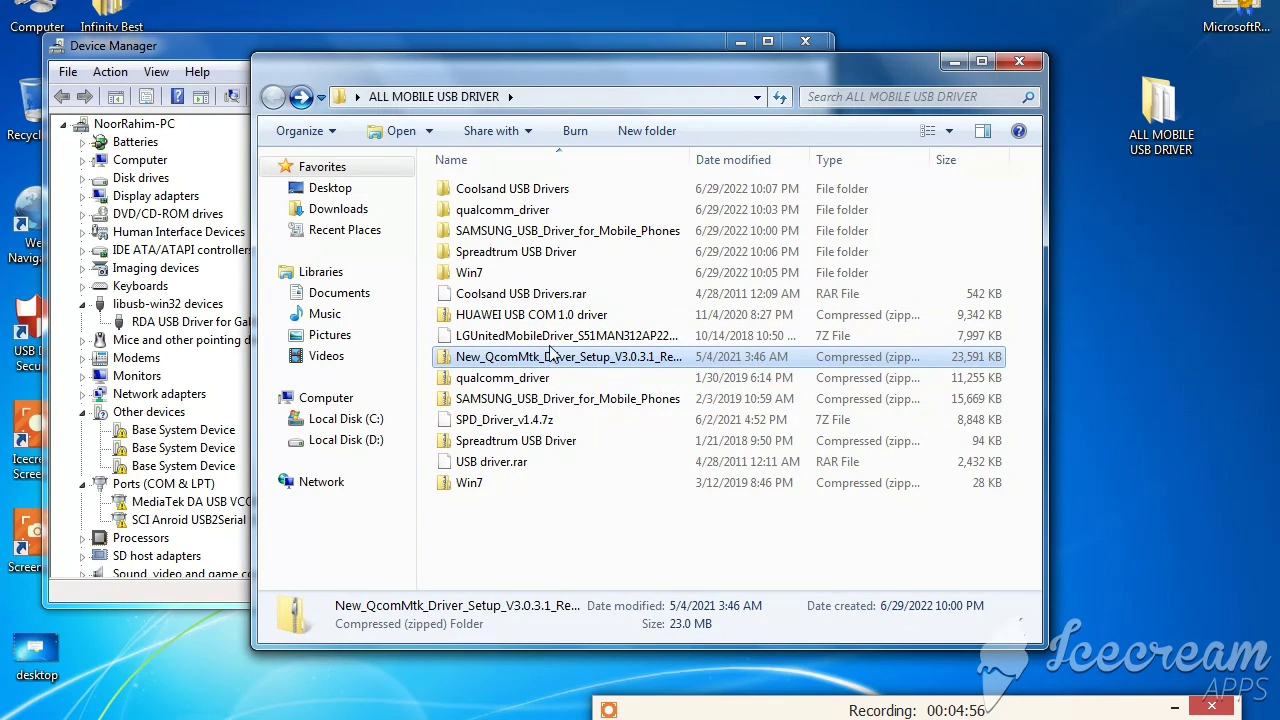
right_click(553, 338)
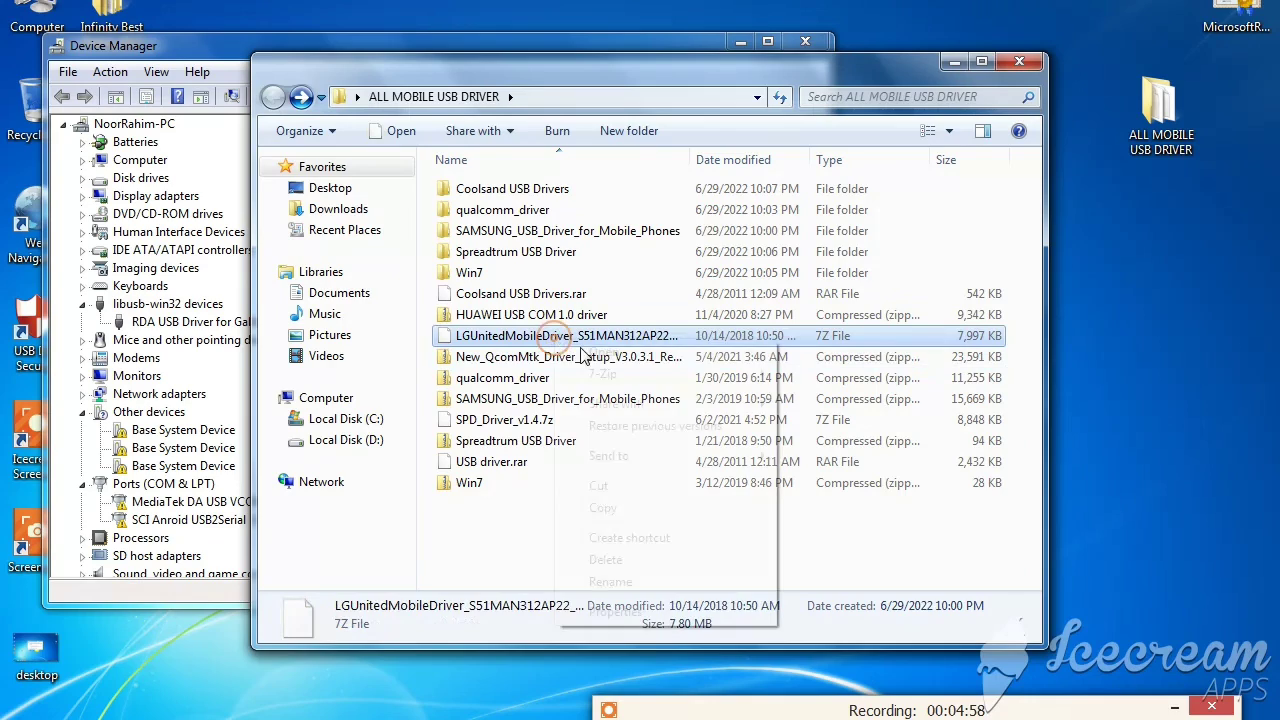